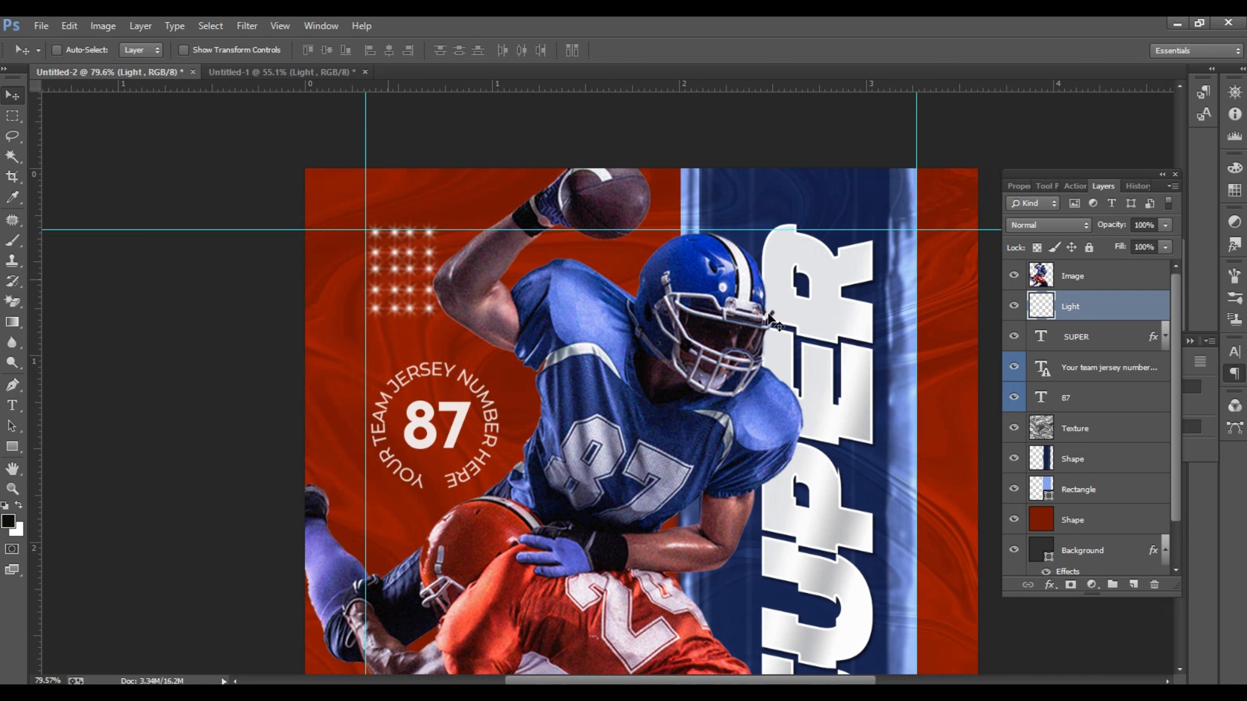
- Try the Color Burn, Overlay and Multiply blend modes on the Light layer
click(1052, 226)
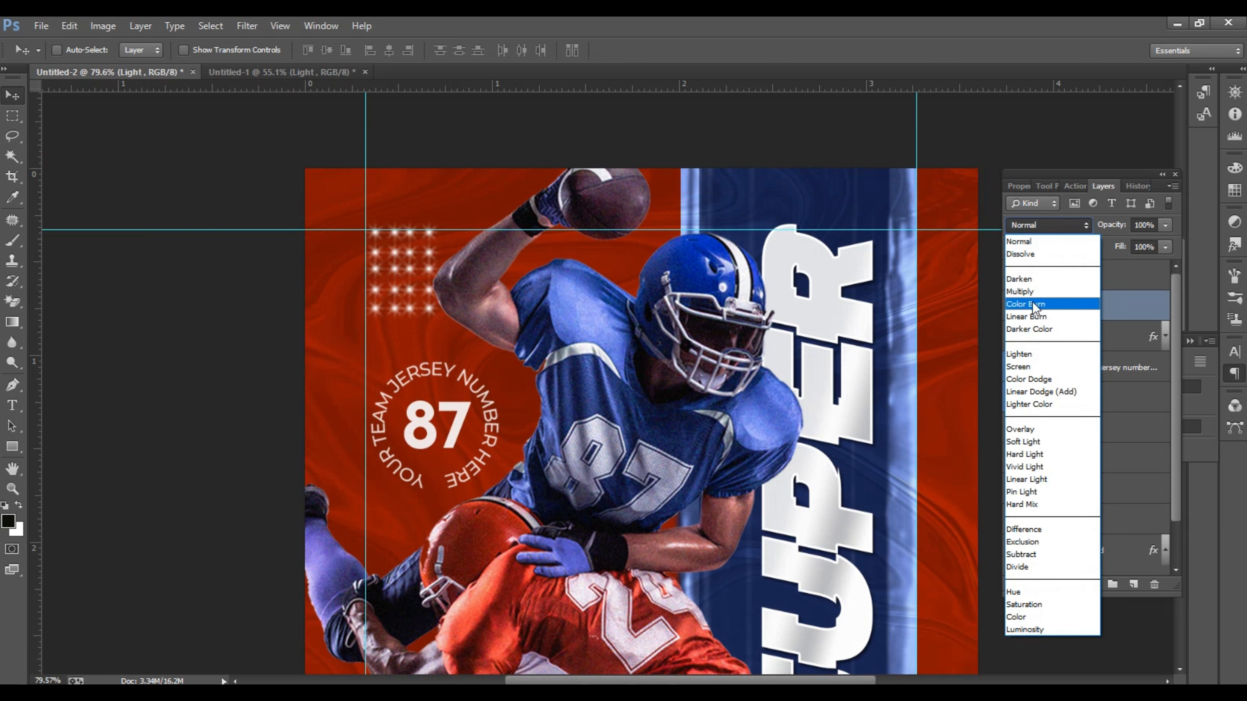
click(1035, 304)
click(1054, 226)
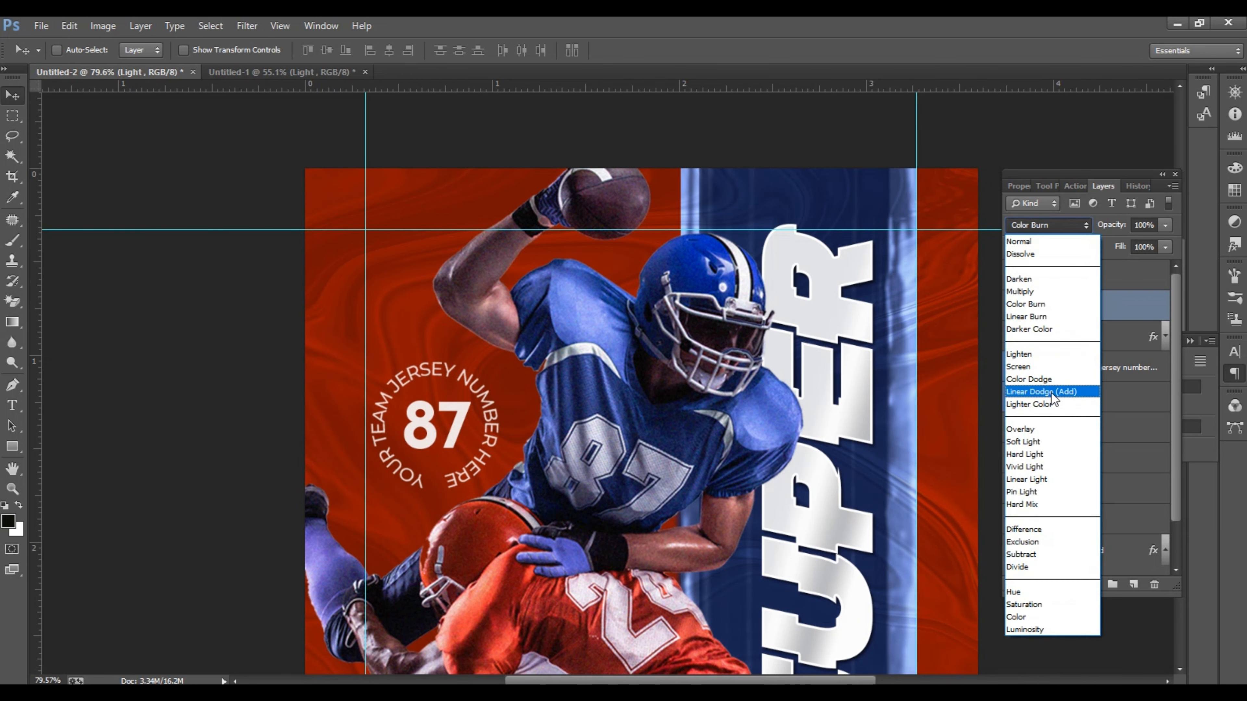
click(1034, 425)
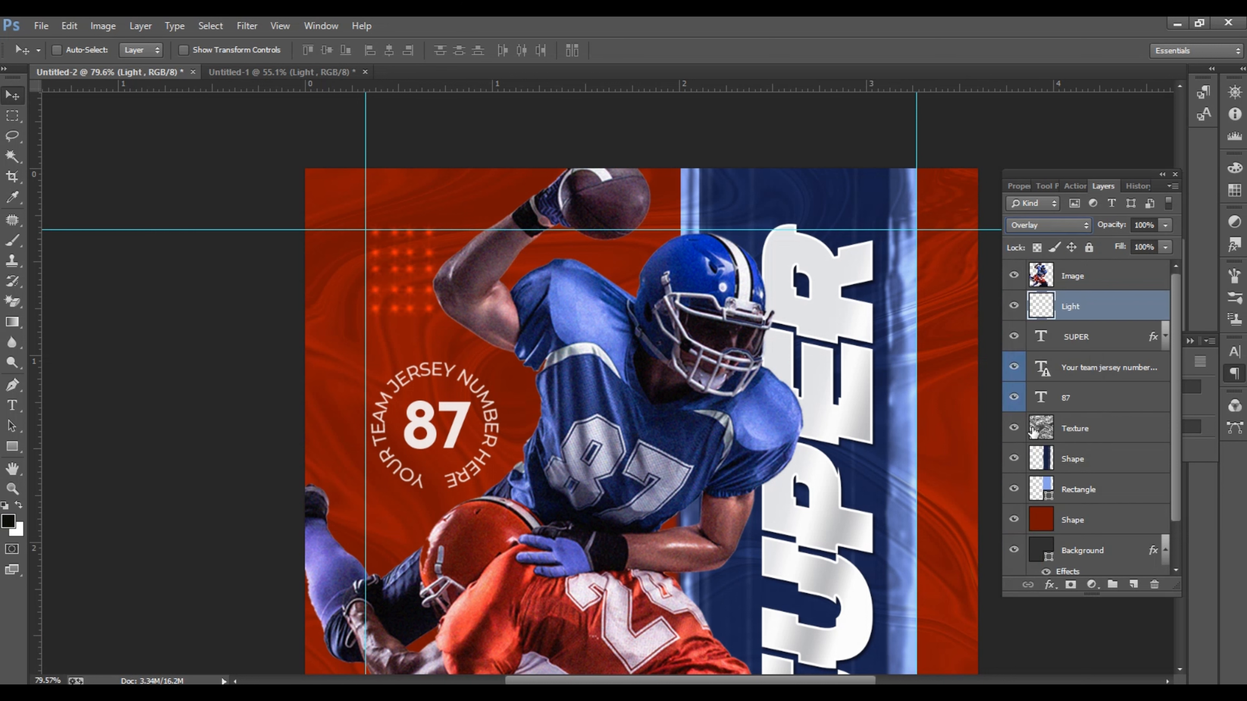
click(1053, 226)
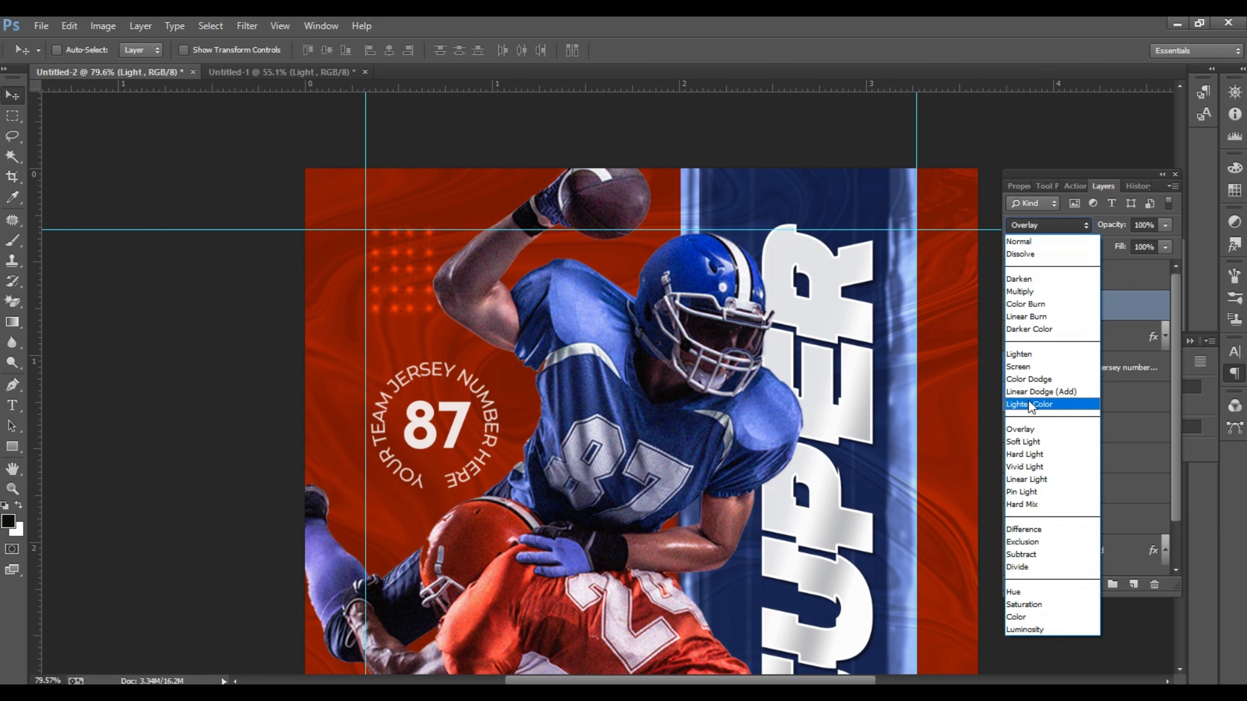
click(1026, 292)
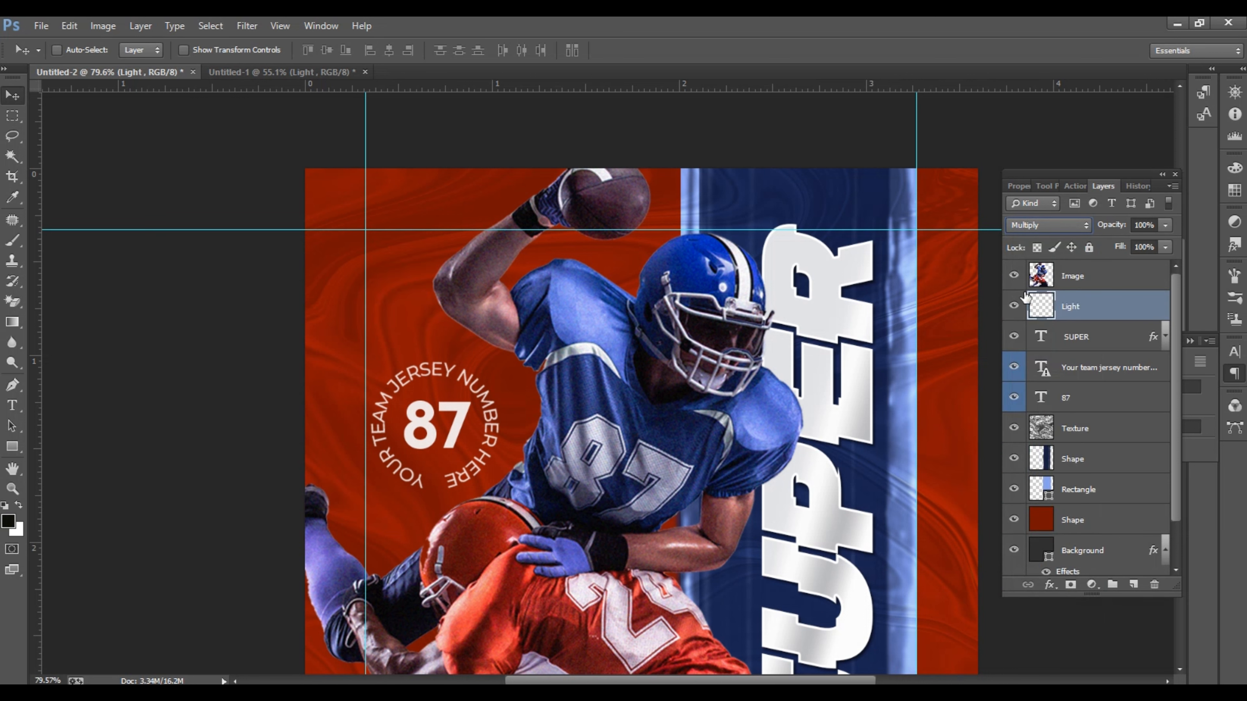
- Set the Light layer's blend mode to Hard Light and check the dot grid on the whole poster
click(1036, 226)
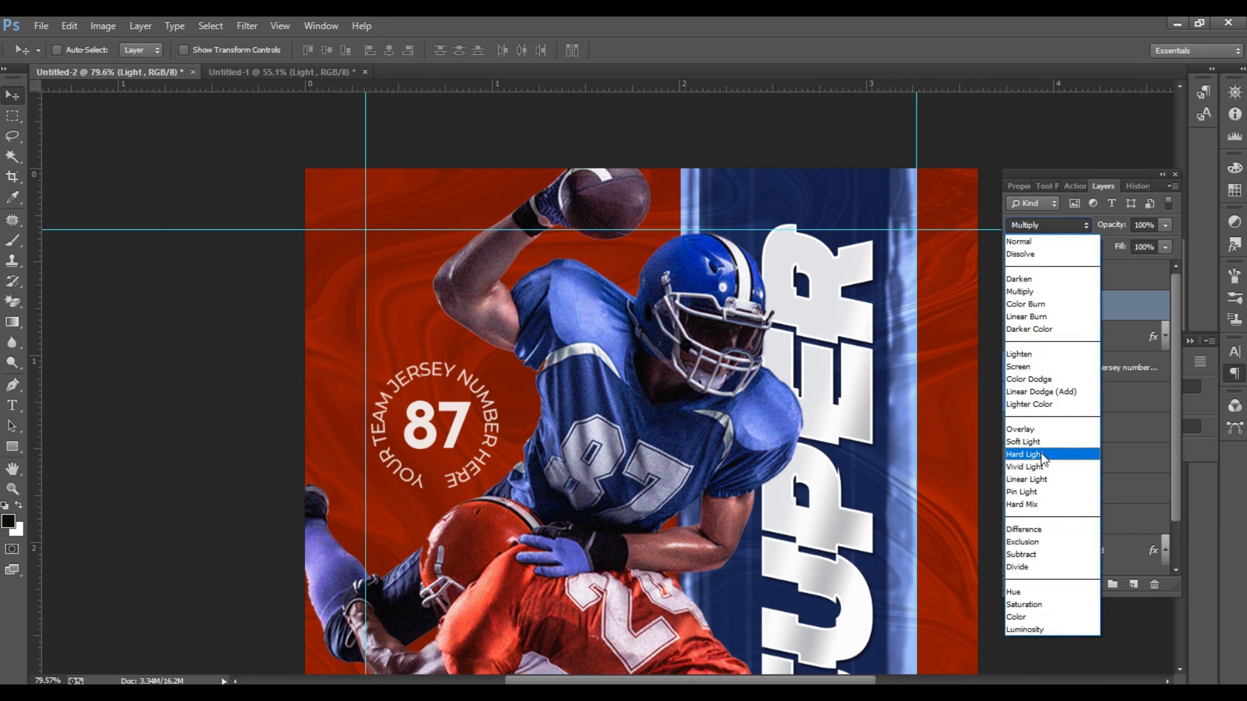
click(1042, 453)
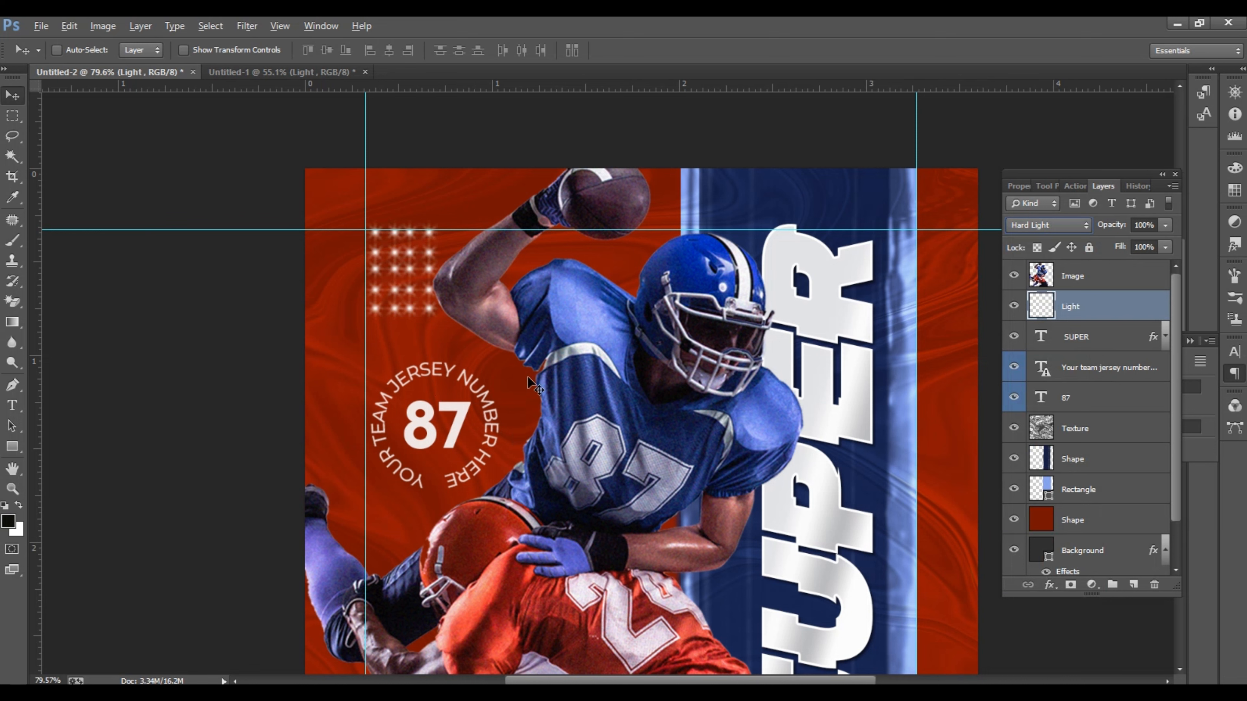
click(12, 116)
click(12, 96)
scroll(604, 344, down, 4)
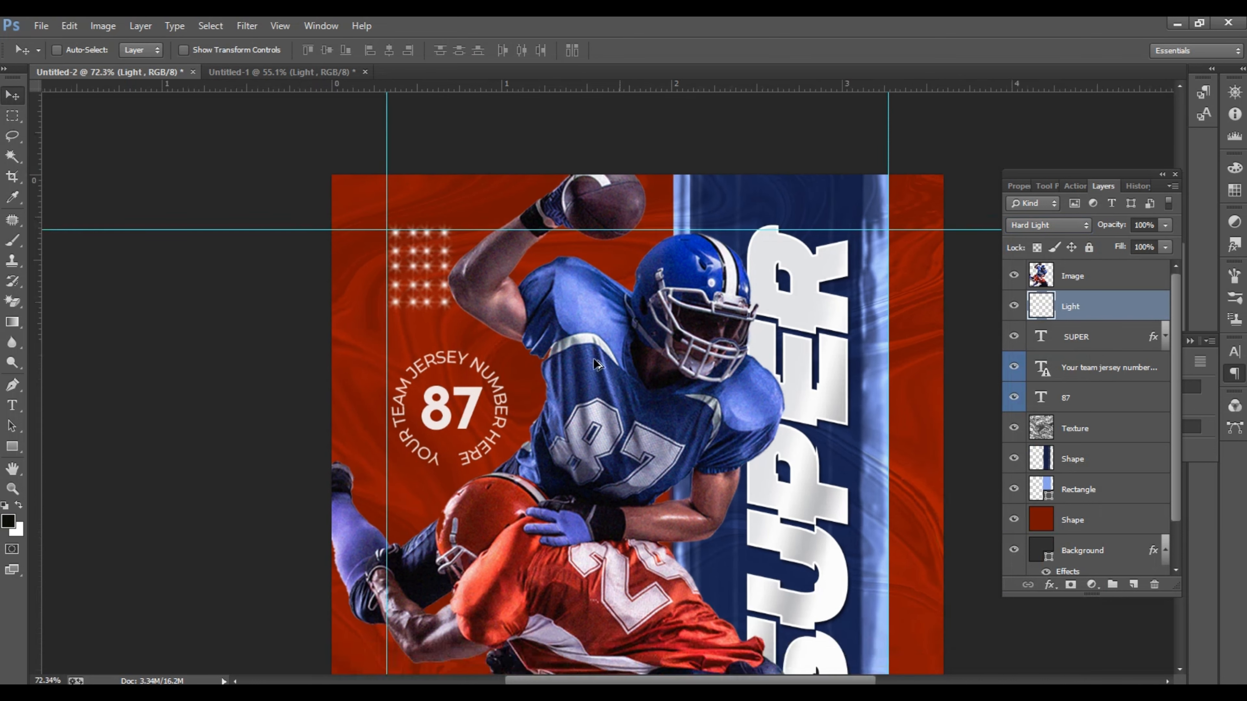
scroll(625, 384, up, 1)
scroll(625, 388, down, 2)
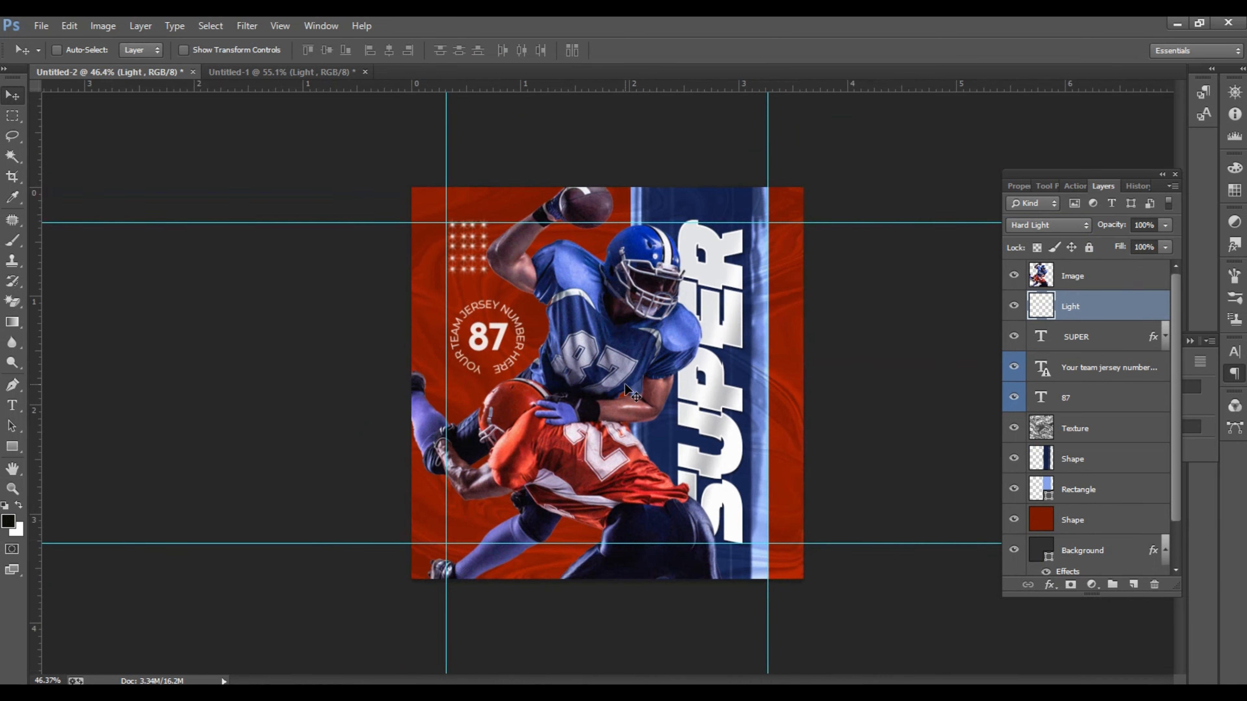
scroll(625, 388, up, 1)
- In Untitled-1, hide Light and copy the upper halftone layer to the poster's left edge in Untitled-2, placed directly below the 87 layer
key(ctrl+Tab)
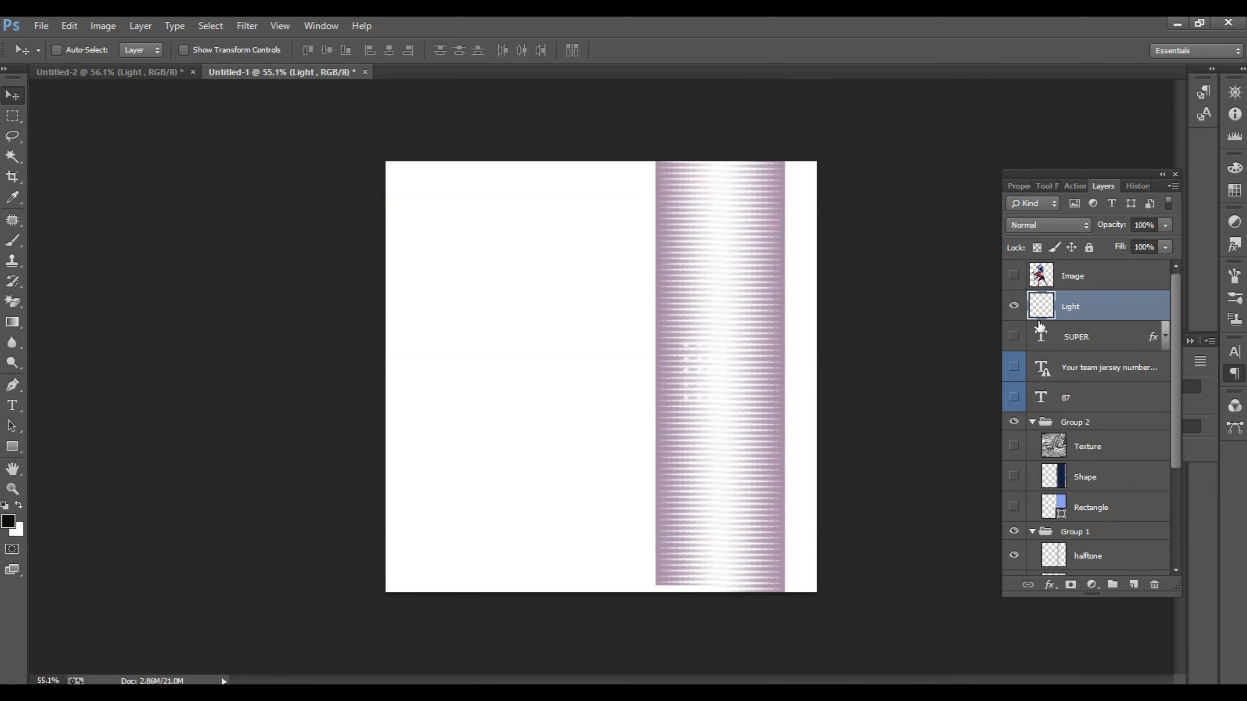
click(1014, 308)
scroll(1038, 376, down, 5)
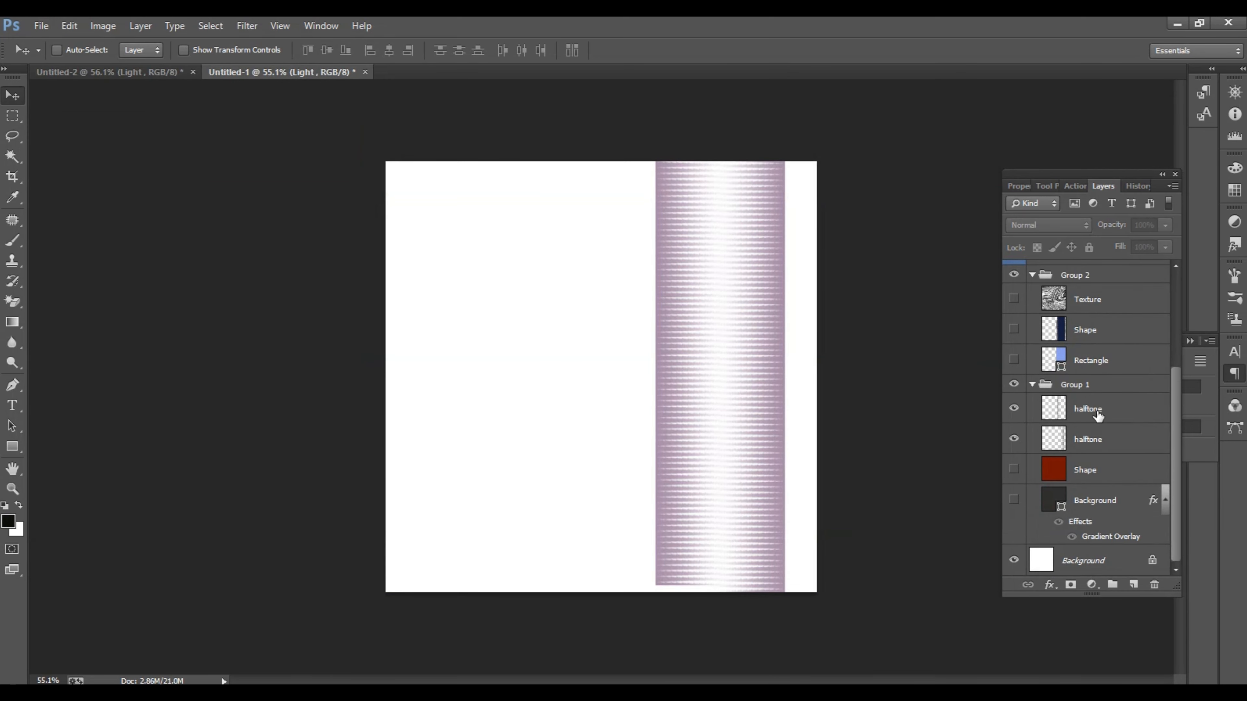
click(1098, 416)
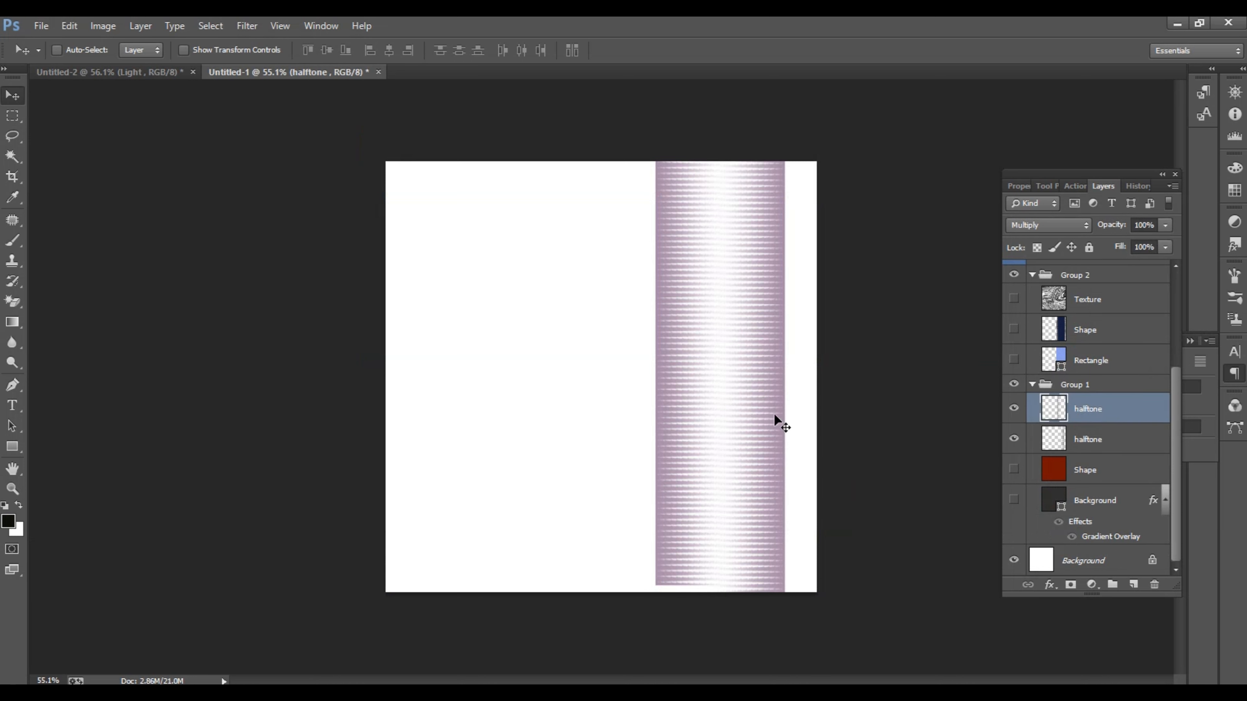
drag(774, 412, 424, 325)
scroll(424, 325, down, 2)
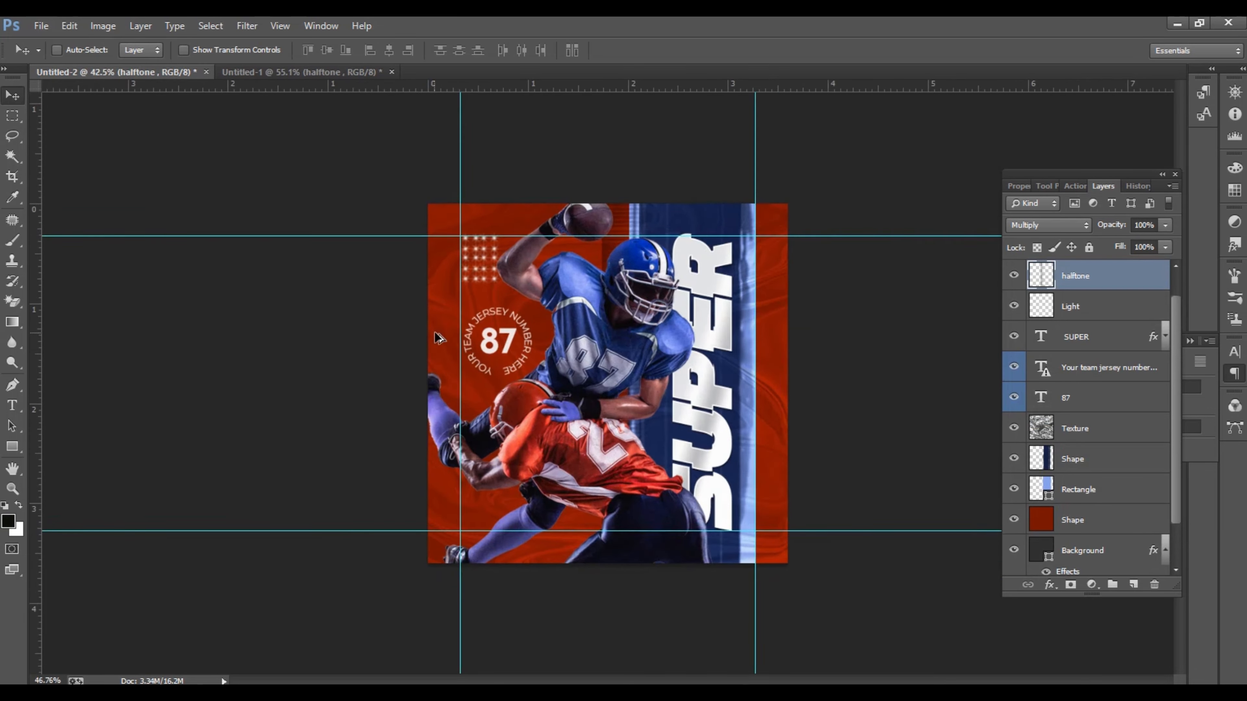
scroll(545, 353, up, 2)
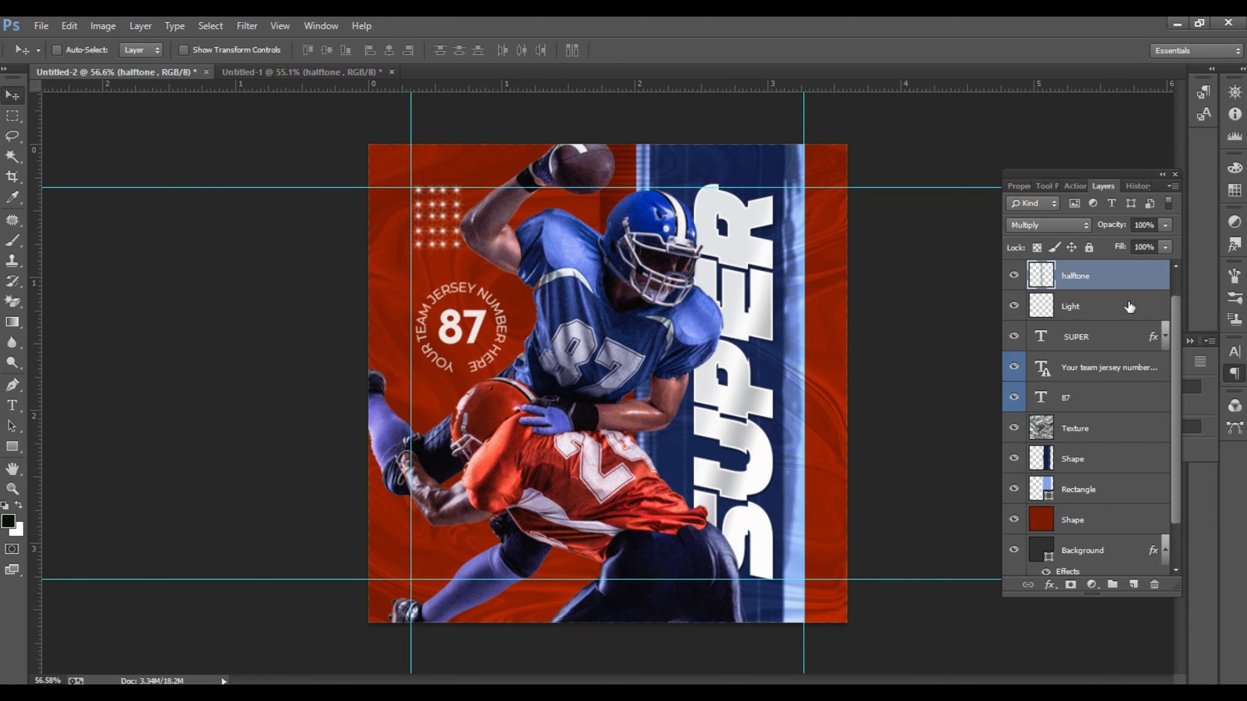
drag(1080, 283, 1074, 420)
- Duplicate the halftone strip toward the poster's right edge and flip the copy vertically
drag(711, 351, 786, 373)
key(ctrl+t)
right_click(773, 381)
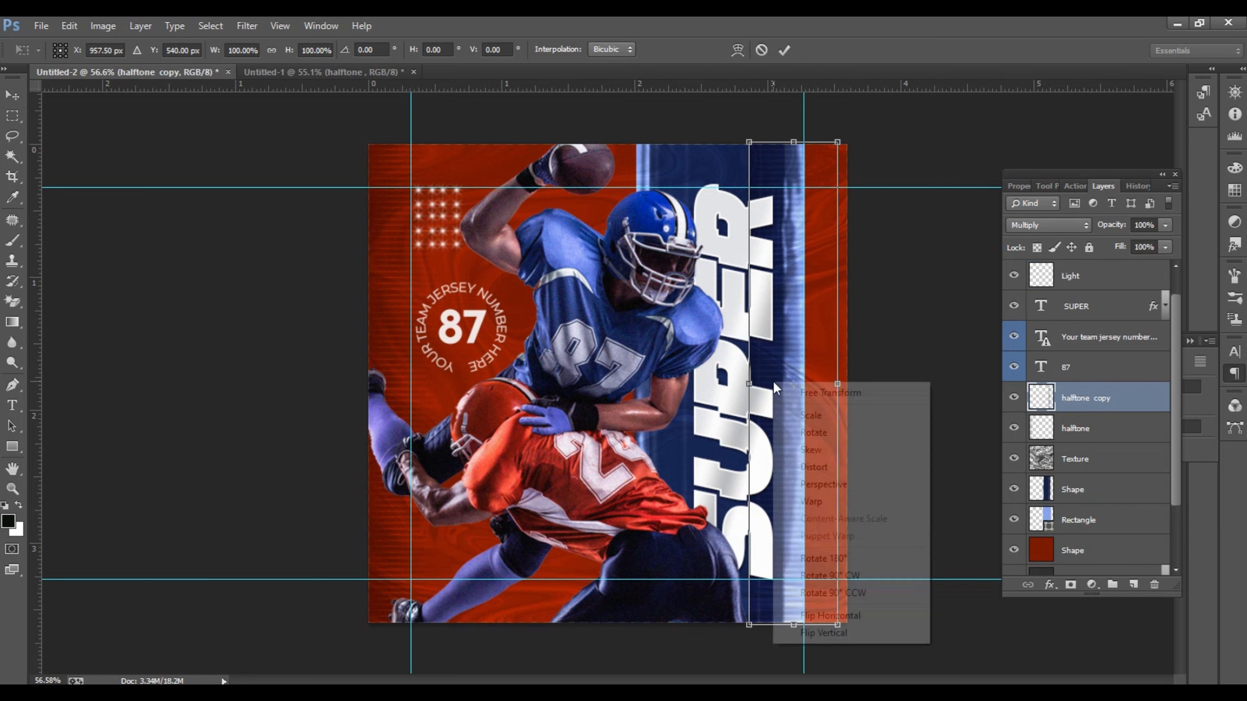
click(838, 631)
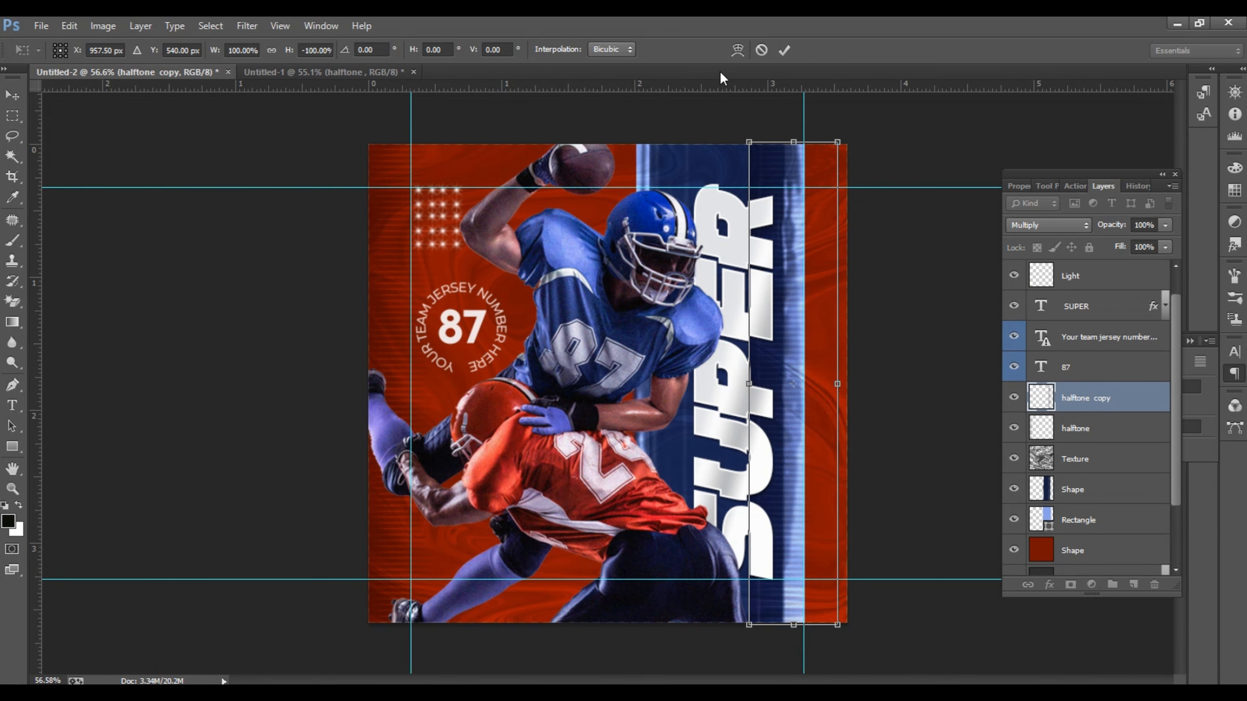
click(783, 49)
drag(806, 380, 855, 385)
- Flip the halftone copy vertically and horizontally, and position it along the poster's right edge
scroll(860, 377, up, 3)
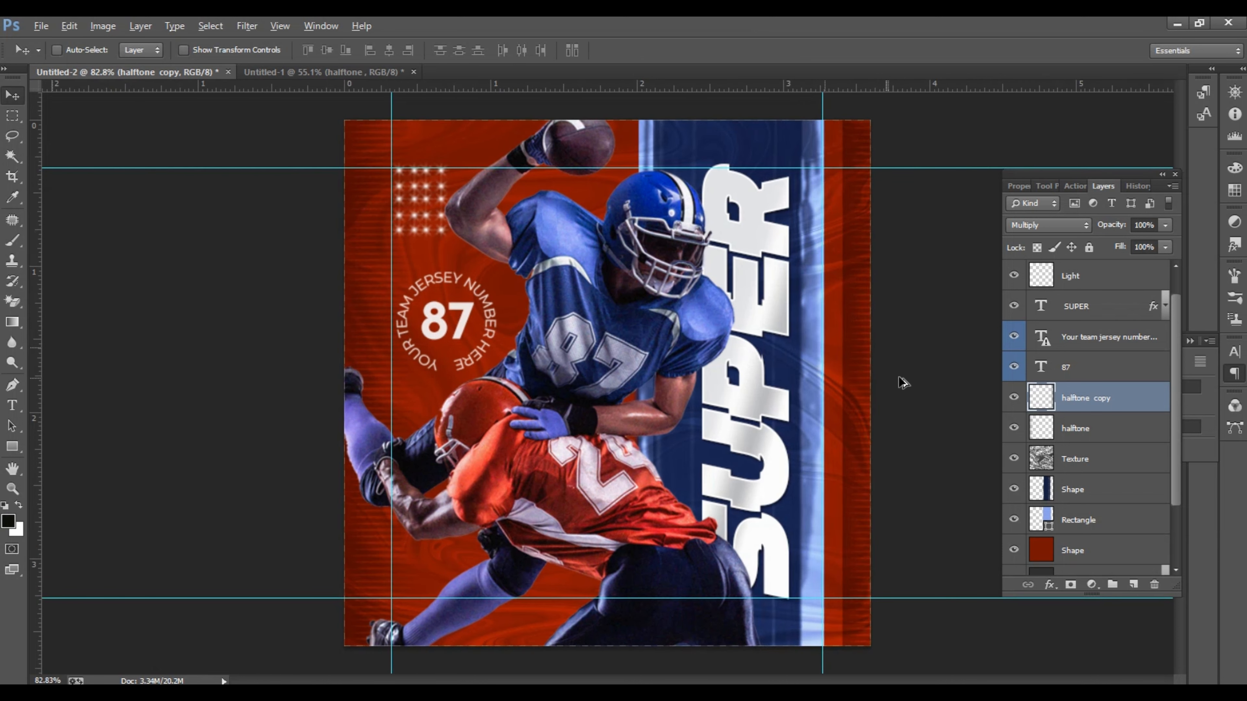
key(ctrl+t)
right_click(870, 372)
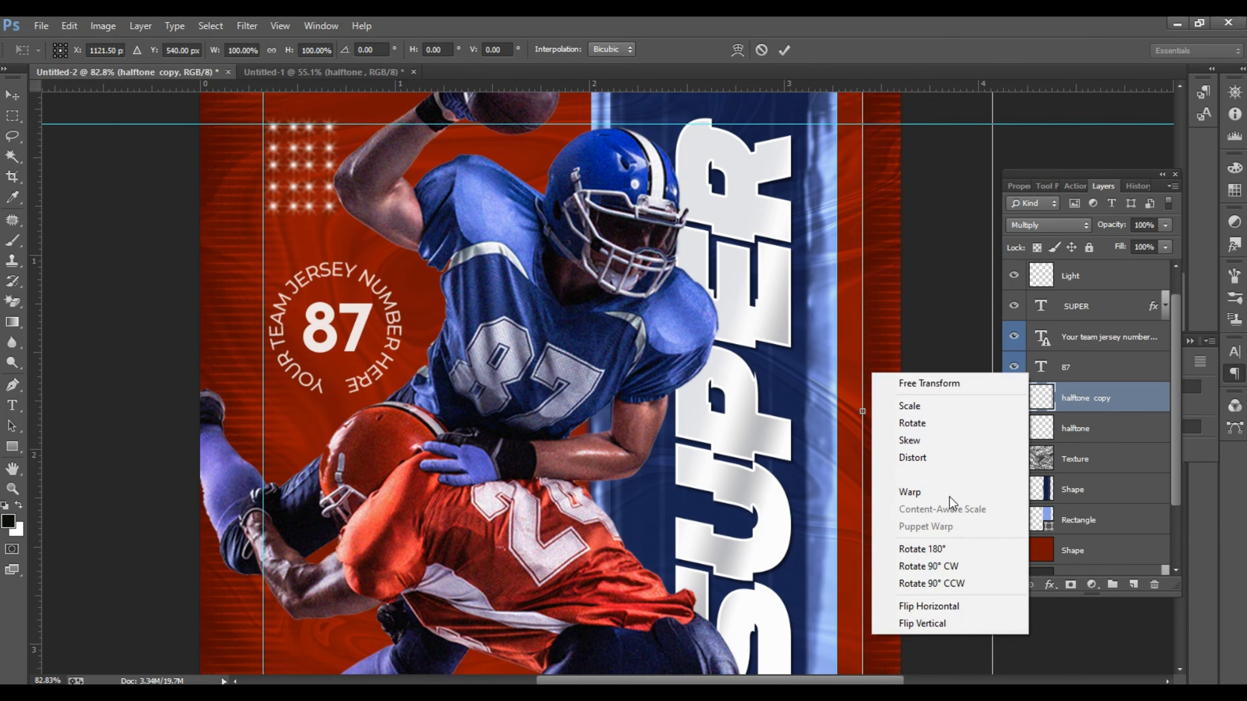
click(925, 623)
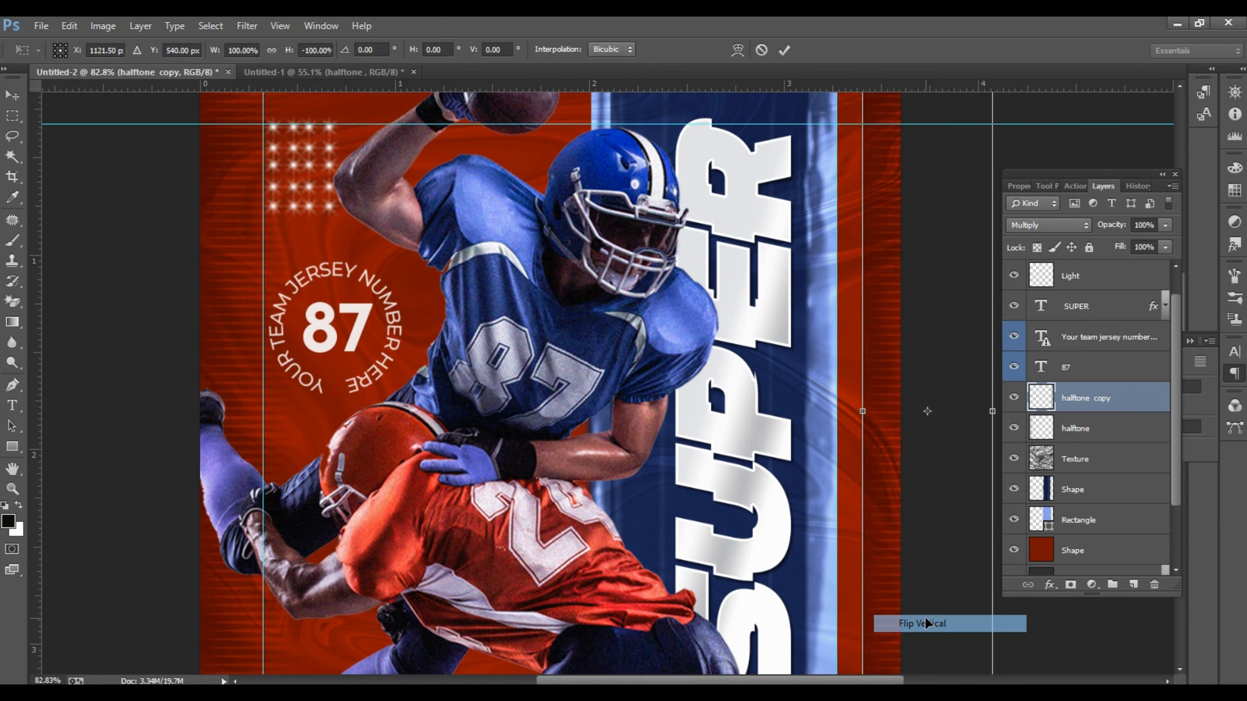
right_click(881, 424)
click(954, 660)
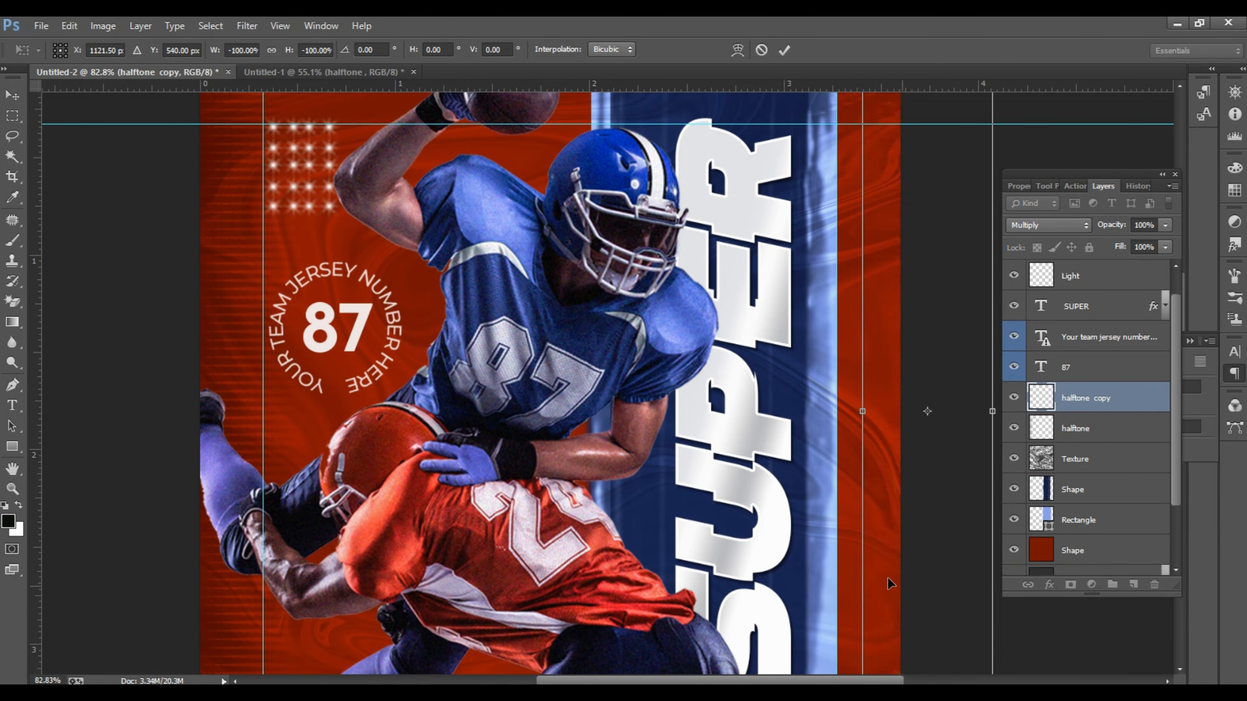
drag(854, 372, 788, 370)
click(785, 50)
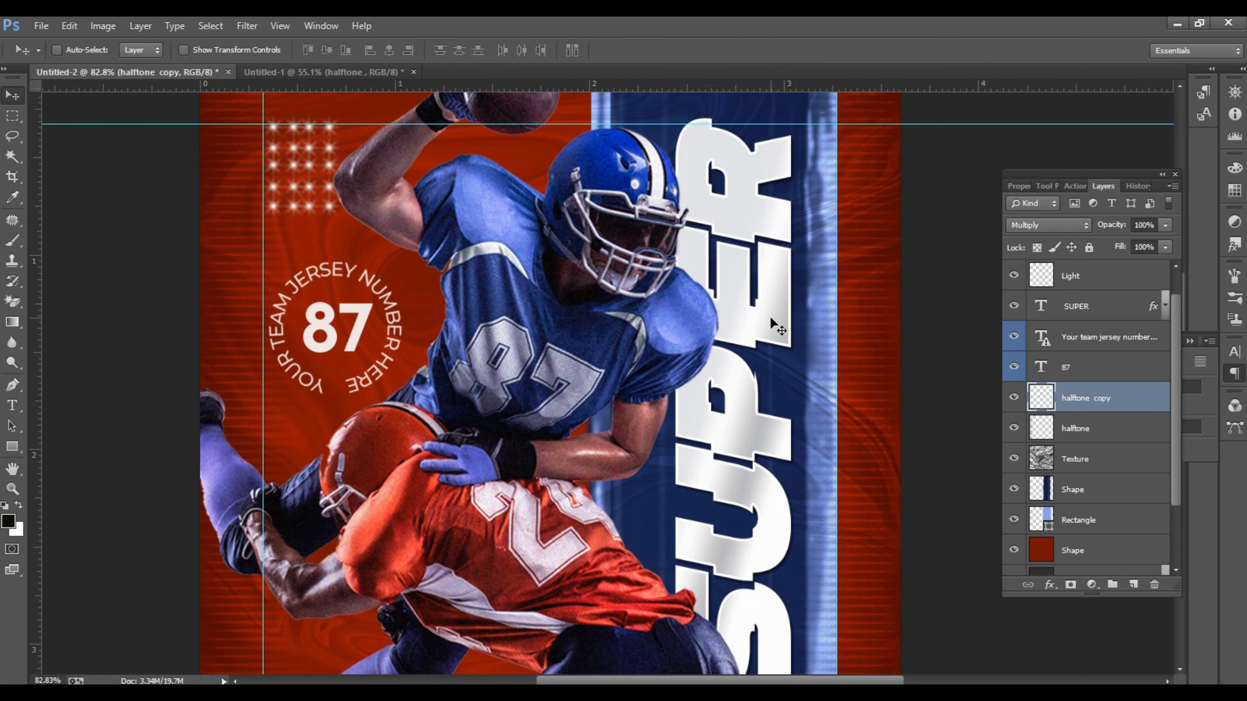
- Remove the two horizontal and two vertical guides from the canvas
scroll(631, 262, down, 5)
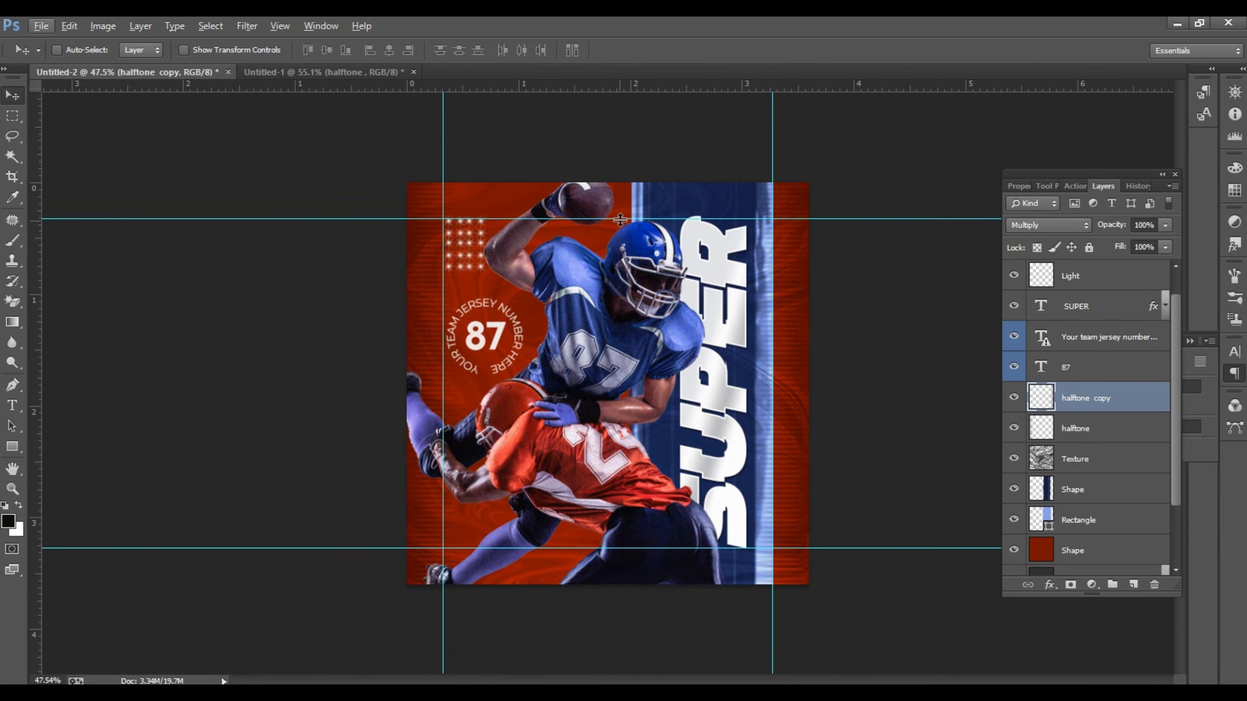
drag(635, 219, 638, 86)
drag(774, 180, 1180, 178)
drag(444, 183, 14, 162)
drag(377, 550, 357, 693)
- Examine the poster without guides at several magnifications, checking the halftone strips along both side edges
scroll(654, 461, up, 2)
scroll(657, 457, up, 1)
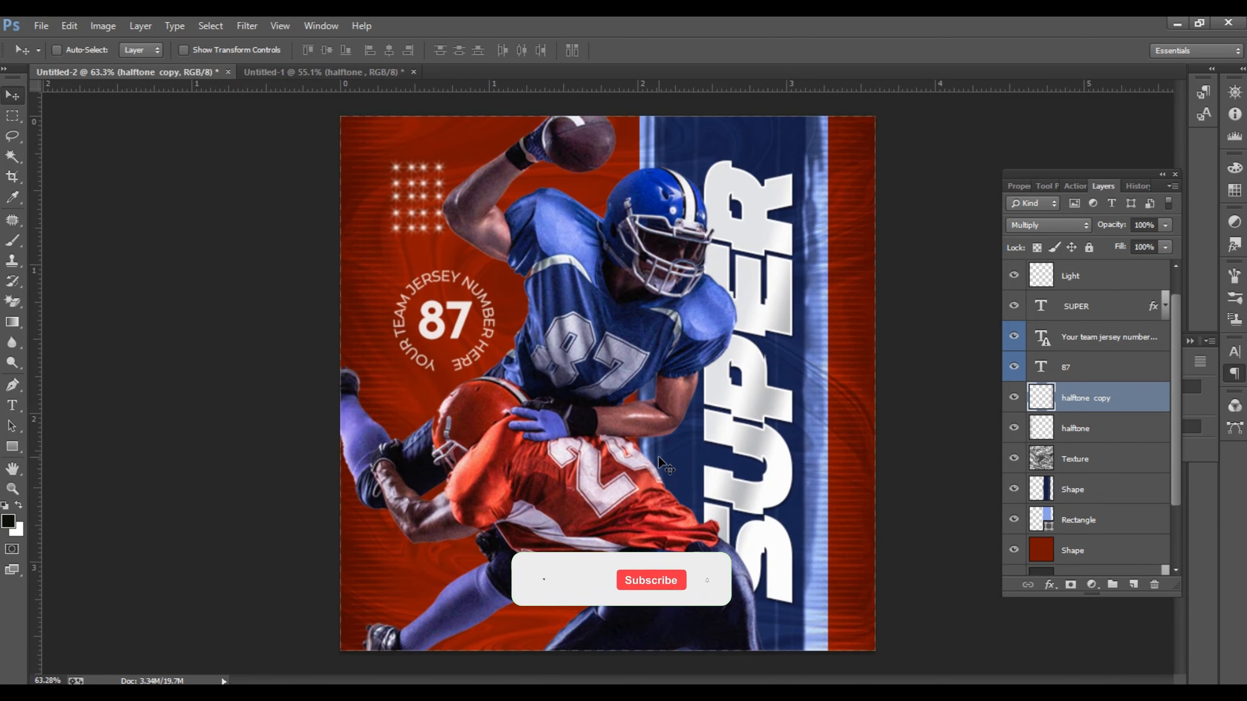
scroll(679, 454, up, 1)
scroll(679, 454, down, 1)
scroll(680, 458, down, 4)
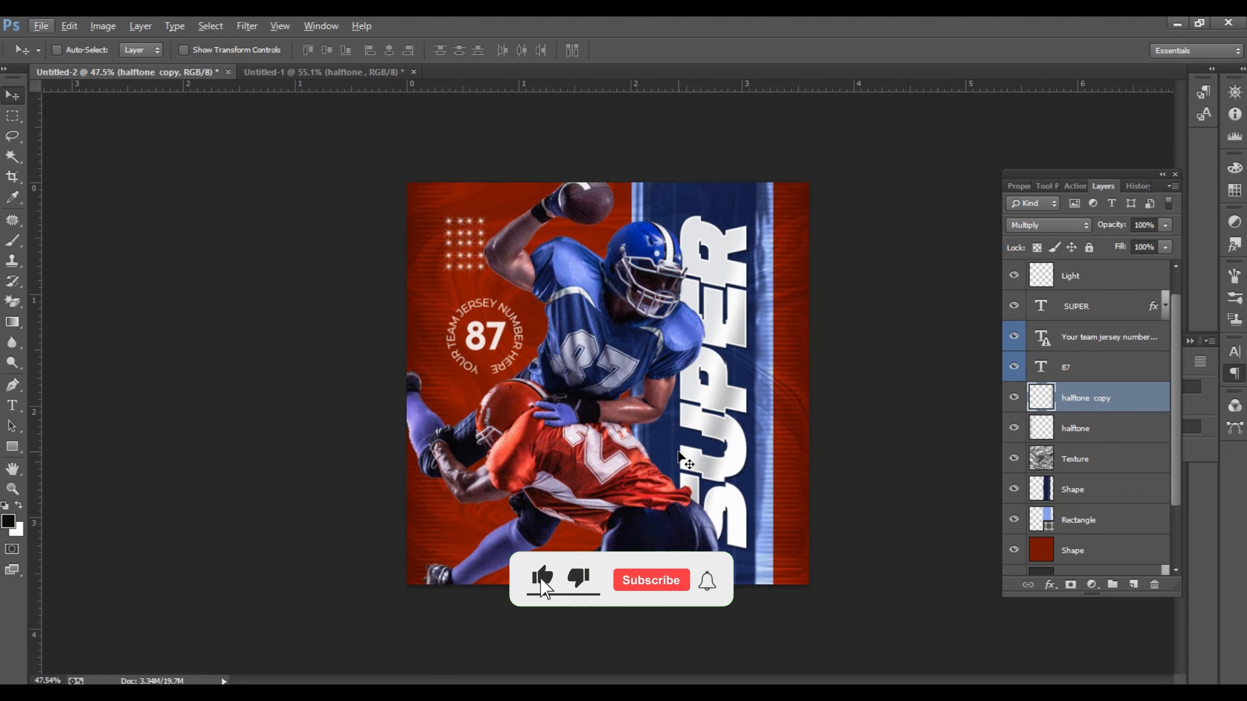
scroll(679, 460, up, 3)
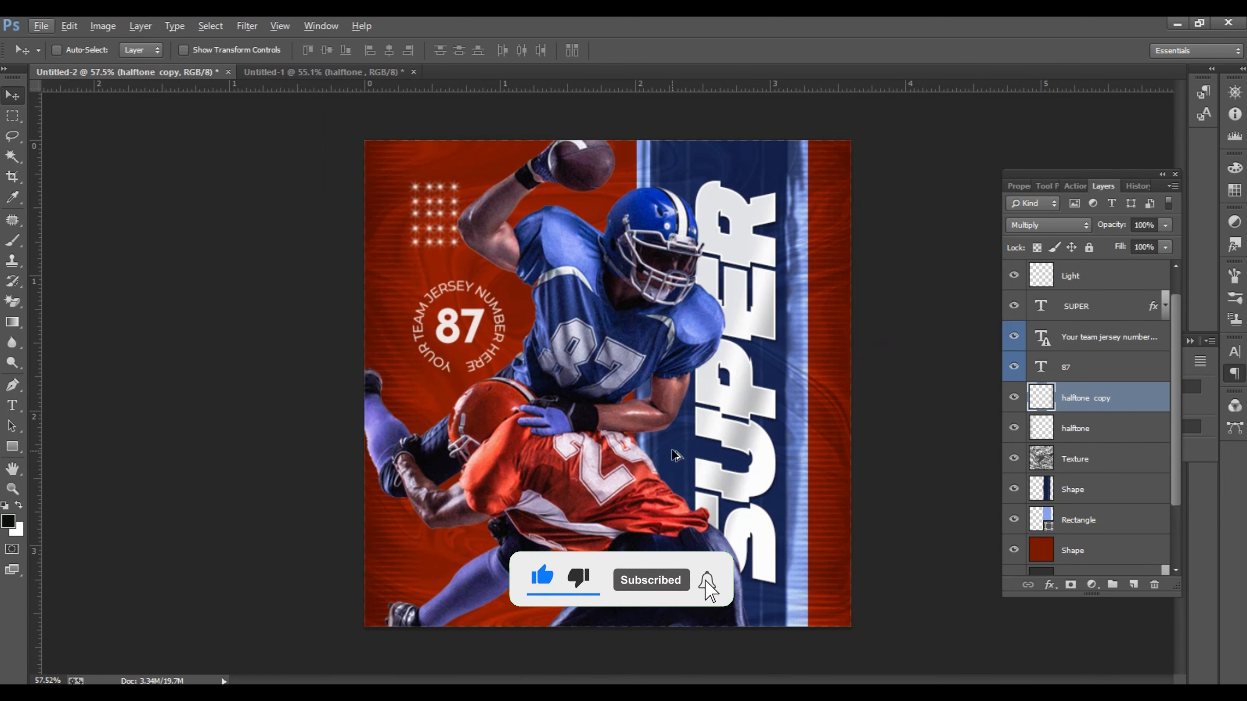
scroll(574, 405, down, 1)
scroll(572, 404, up, 2)
scroll(572, 404, down, 1)
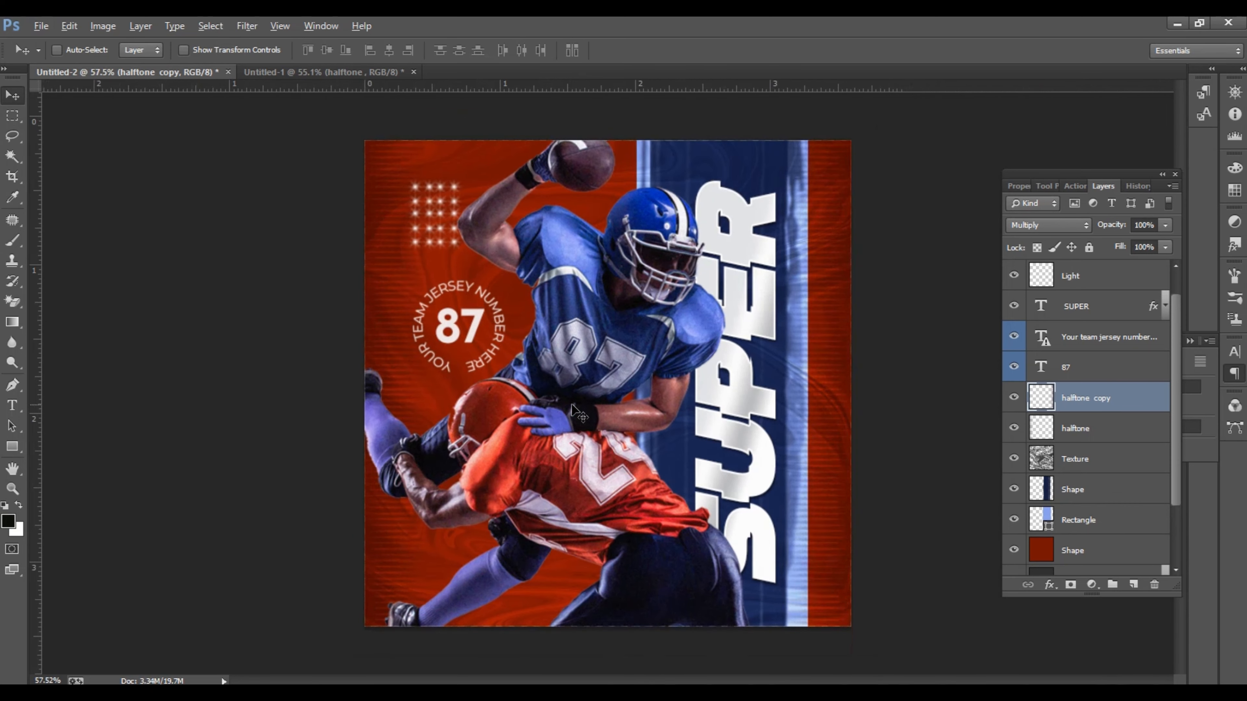
scroll(572, 404, down, 3)
scroll(571, 404, up, 2)
scroll(571, 402, up, 1)
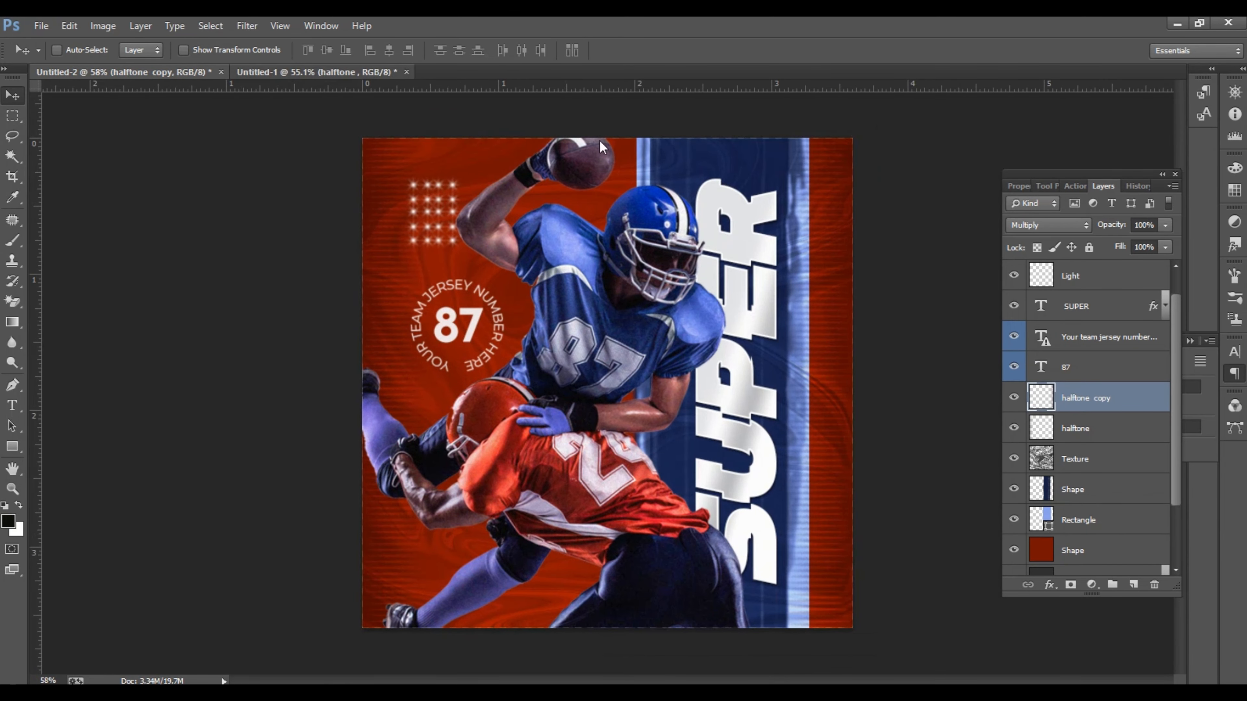
- Hide both halftone layers in Untitled-1 and close that document
click(310, 73)
click(1014, 525)
scroll(1015, 528, down, 3)
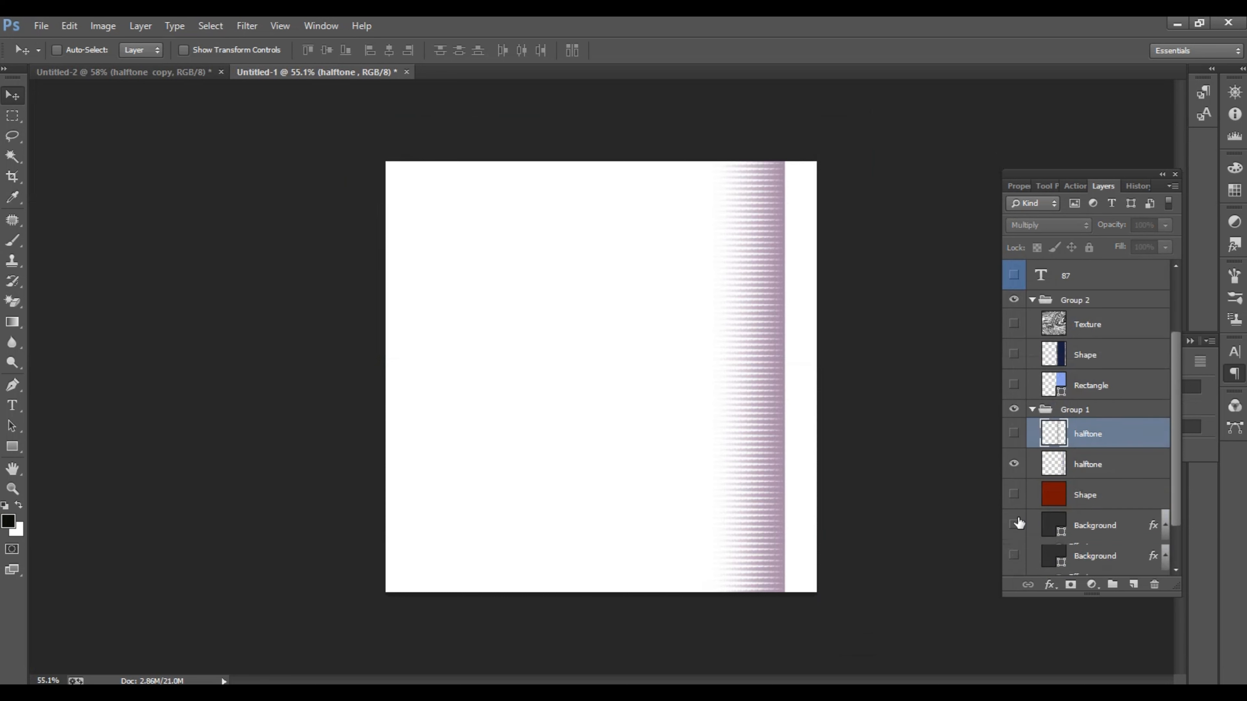
click(1014, 465)
scroll(1056, 491, down, 1)
scroll(1081, 504, up, 5)
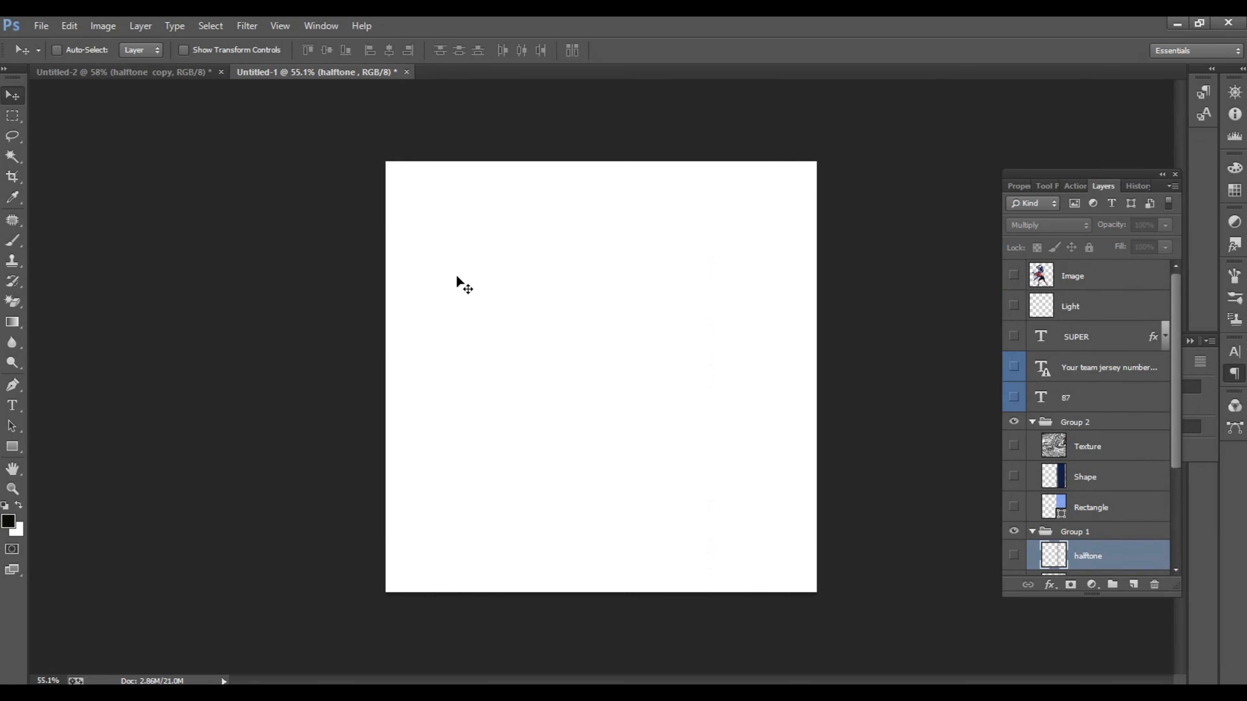
click(409, 72)
click(625, 272)
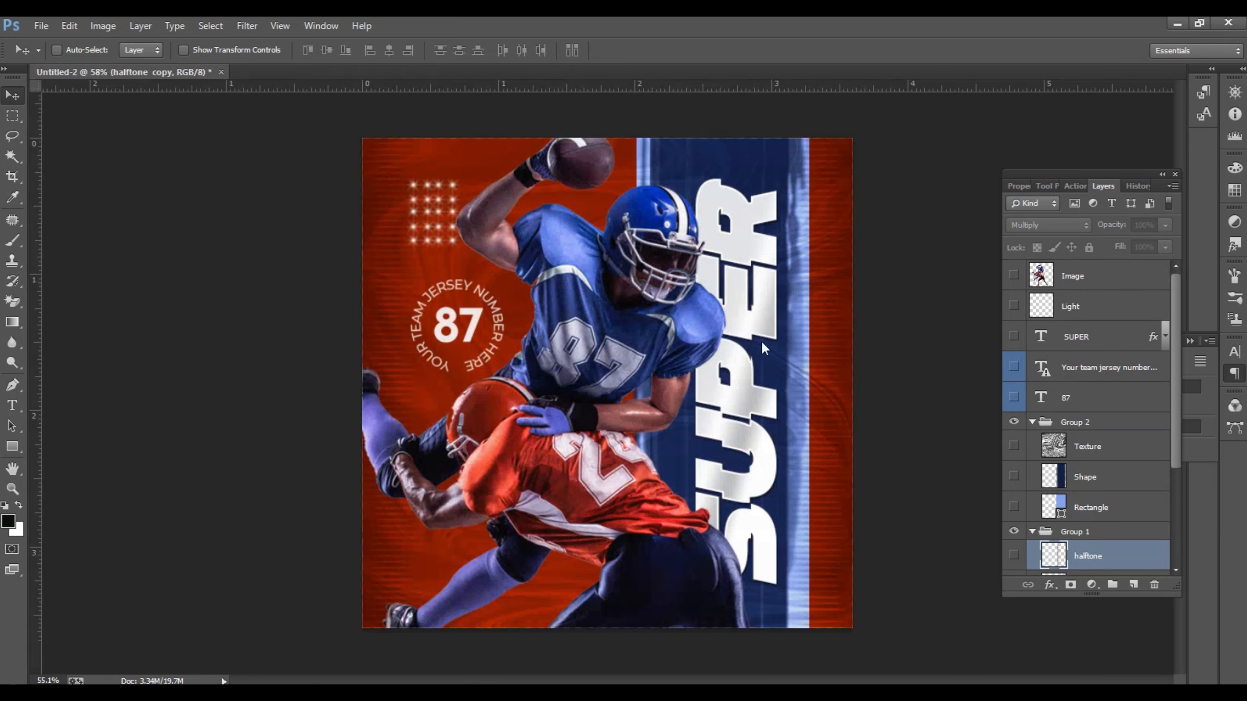
- Review the Image and Light layers against the poster and look through the lower part of the layer stack
click(1075, 281)
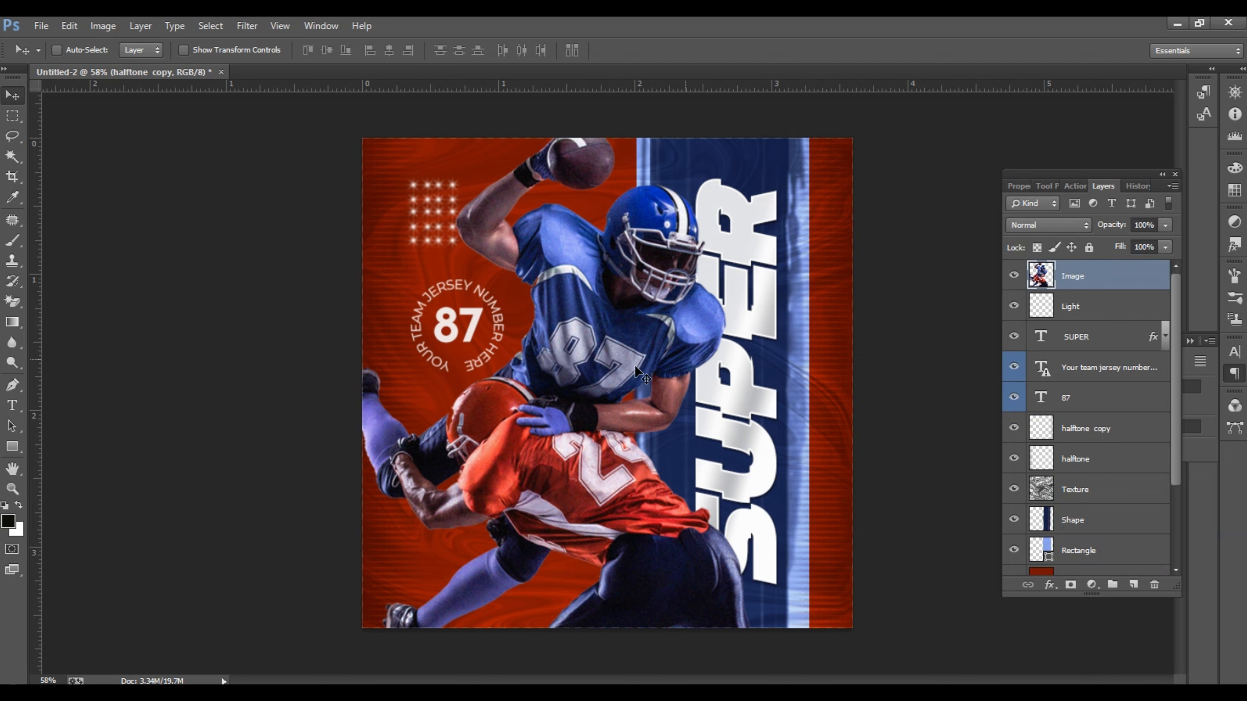
click(1076, 314)
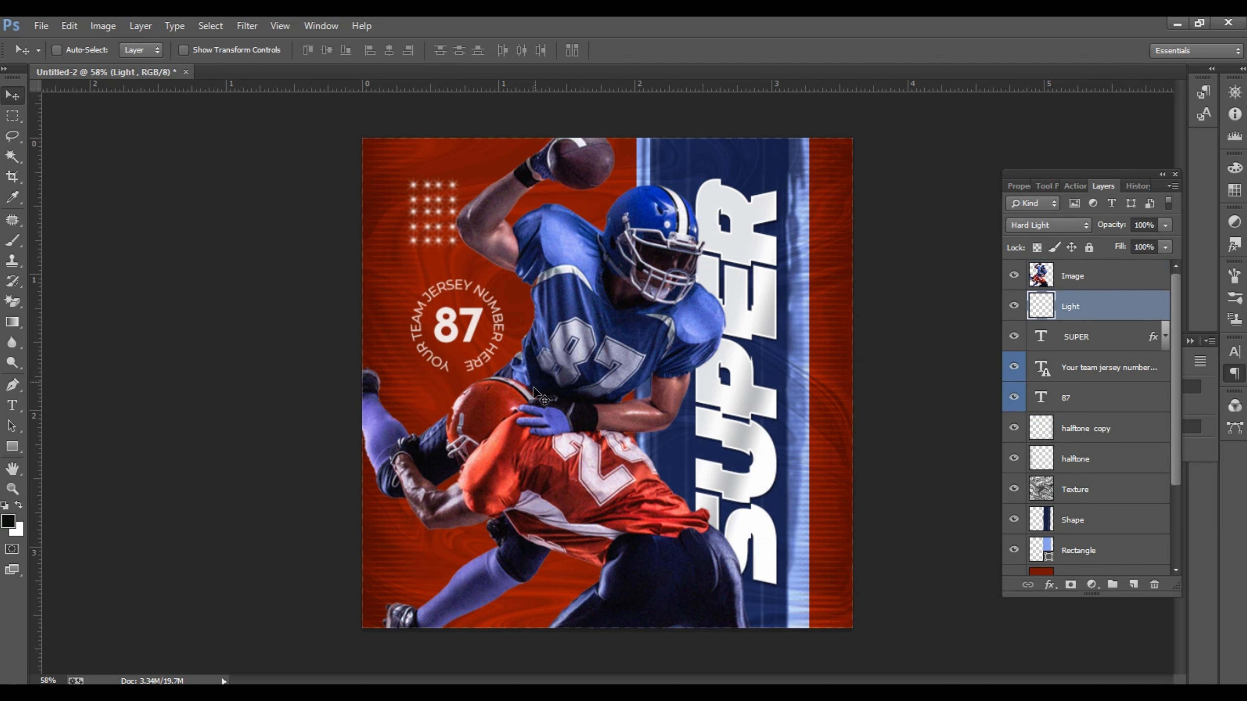
scroll(533, 388, up, 2)
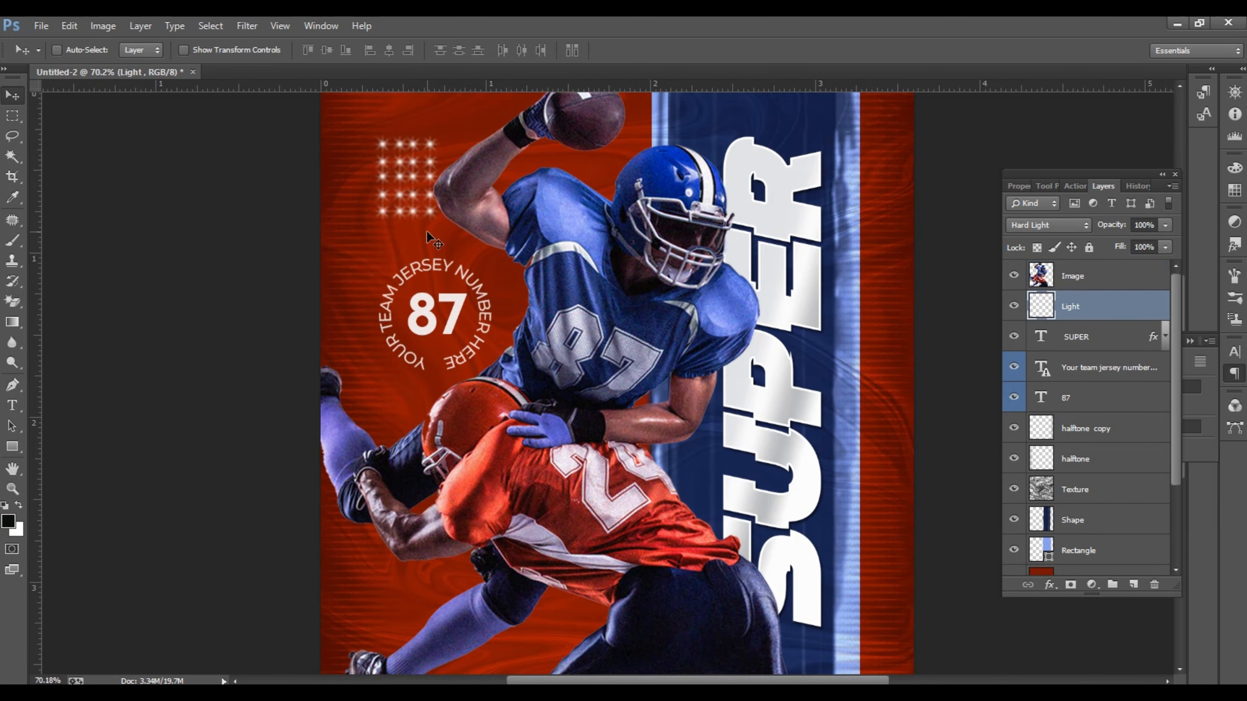
scroll(429, 229, down, 2)
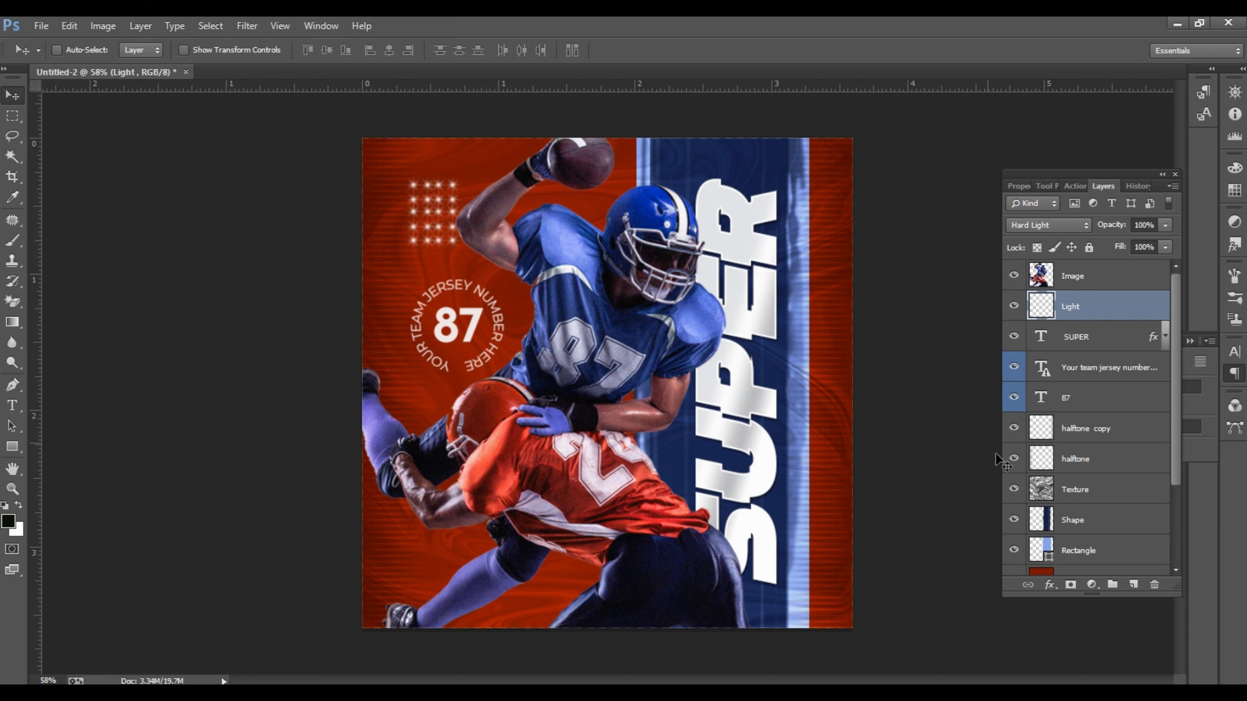
scroll(1087, 486, down, 3)
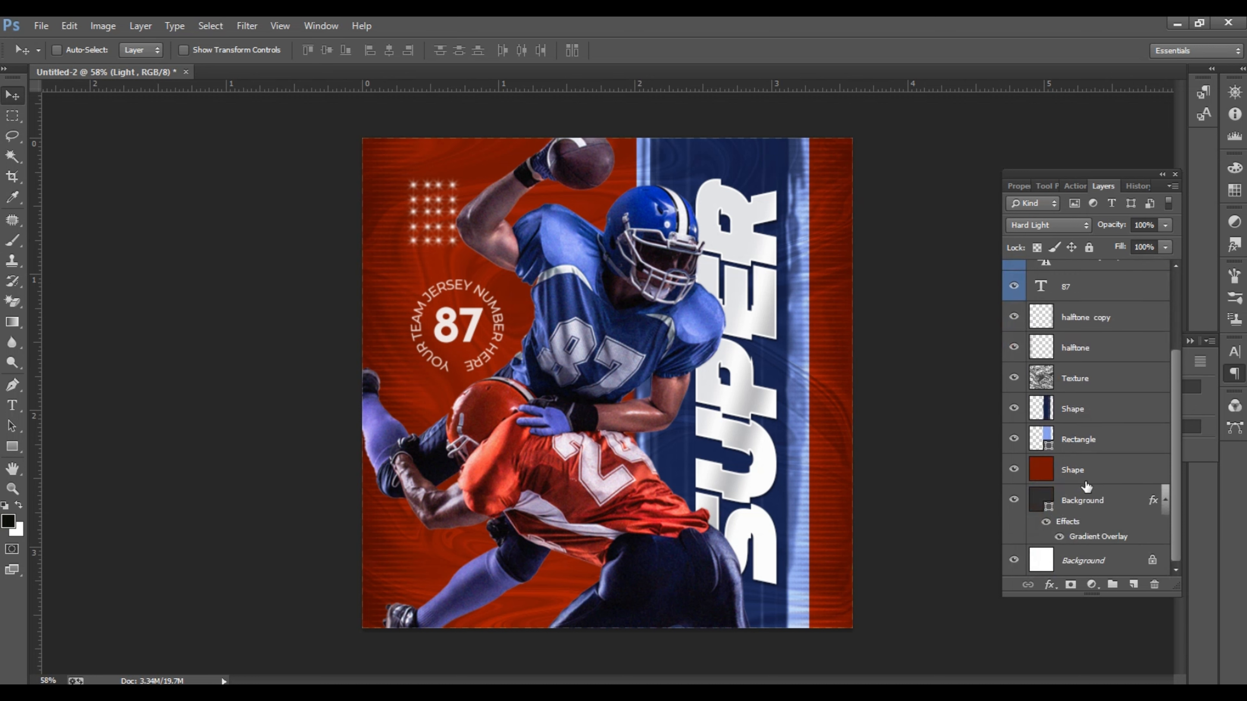
- Try blending the Rectangle layer with Multiply and recolouring it with dark red #6d1103 sampled from the poster background
click(1079, 444)
click(1050, 228)
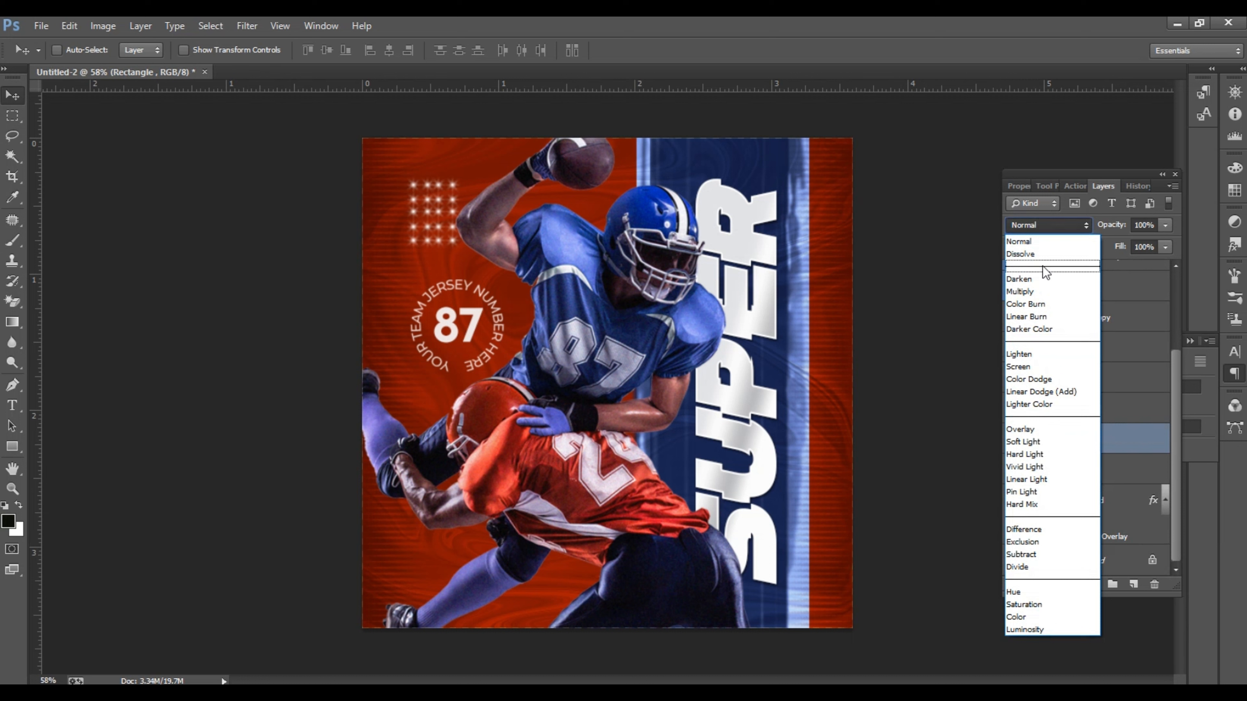
click(1028, 292)
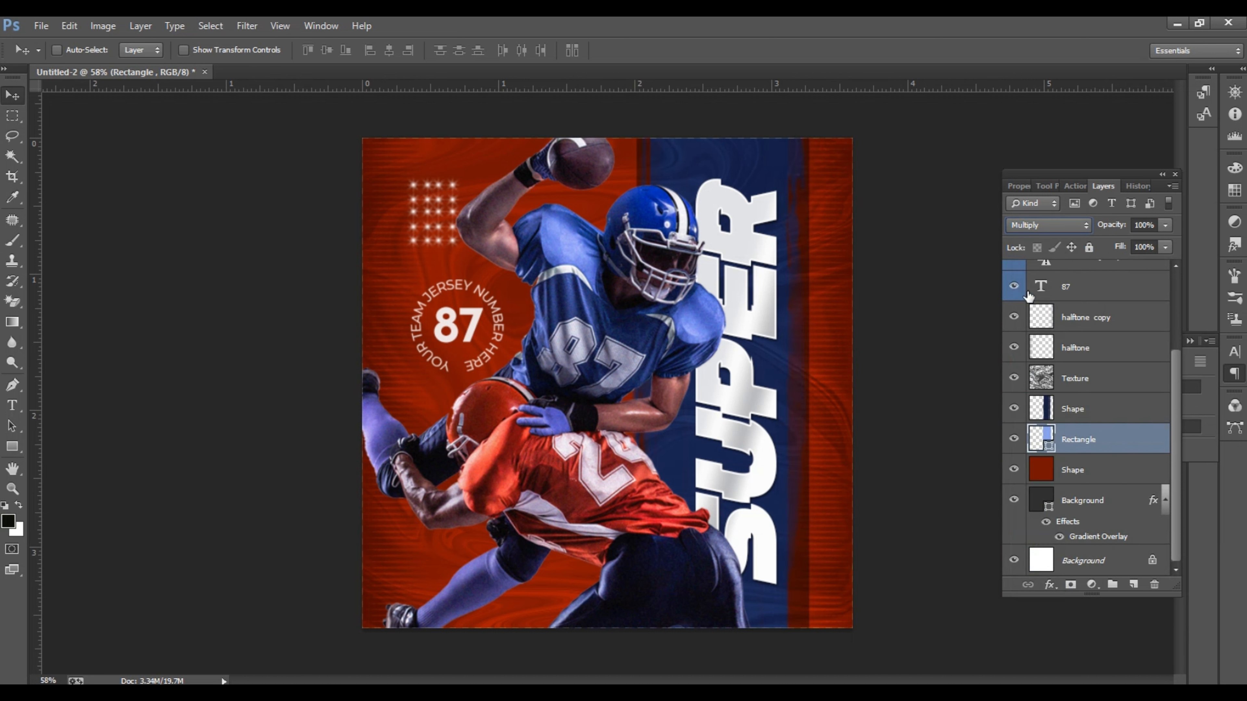
double_click(1049, 448)
click(844, 345)
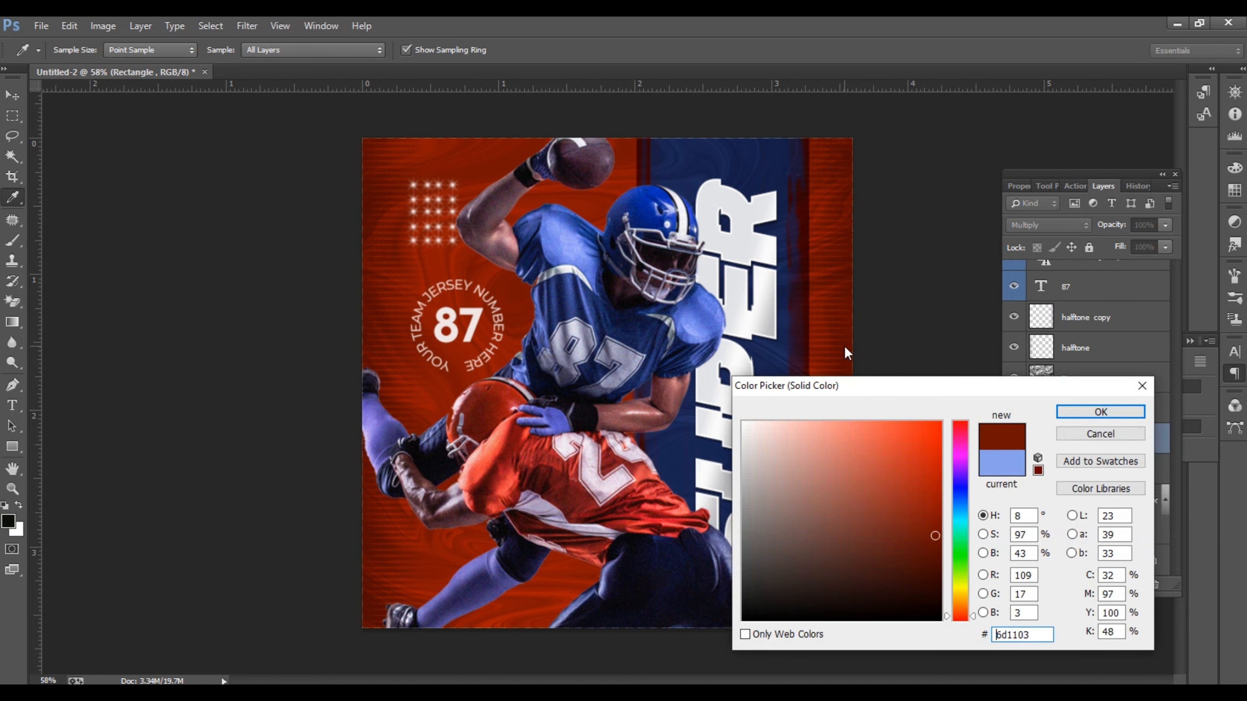
click(1100, 434)
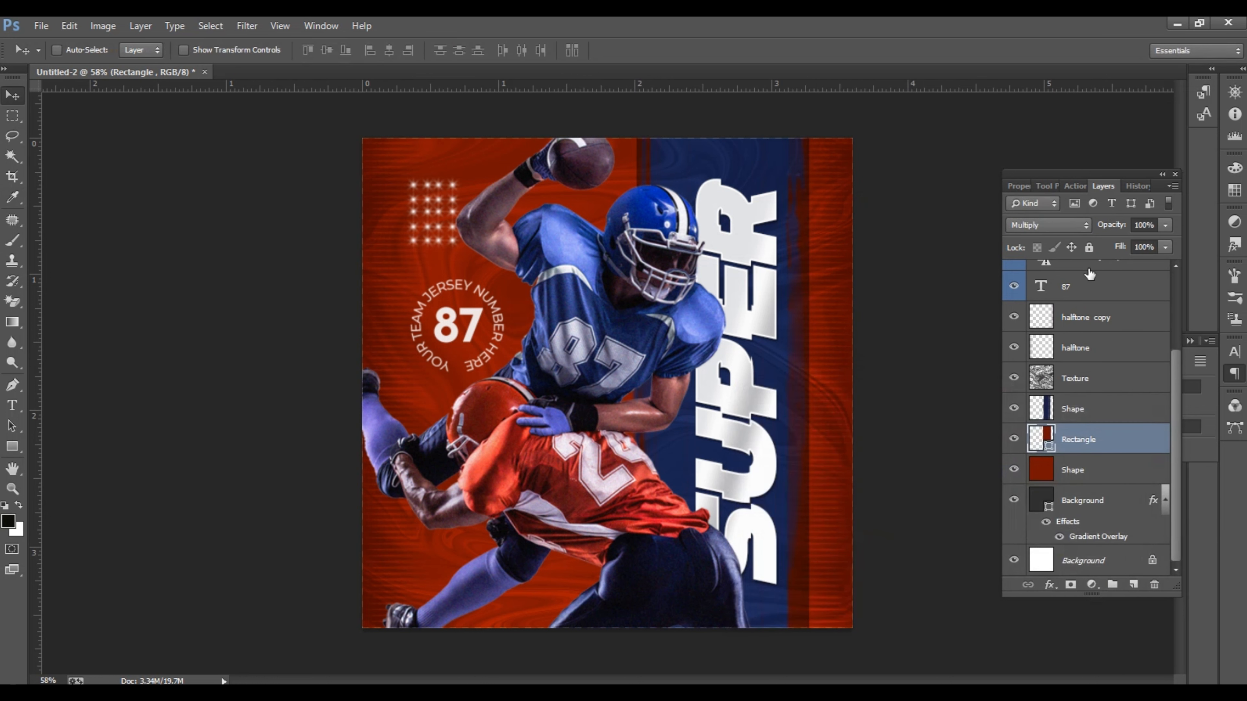
- Return the Rectangle layer to Normal blending and its light blue fill
click(1068, 226)
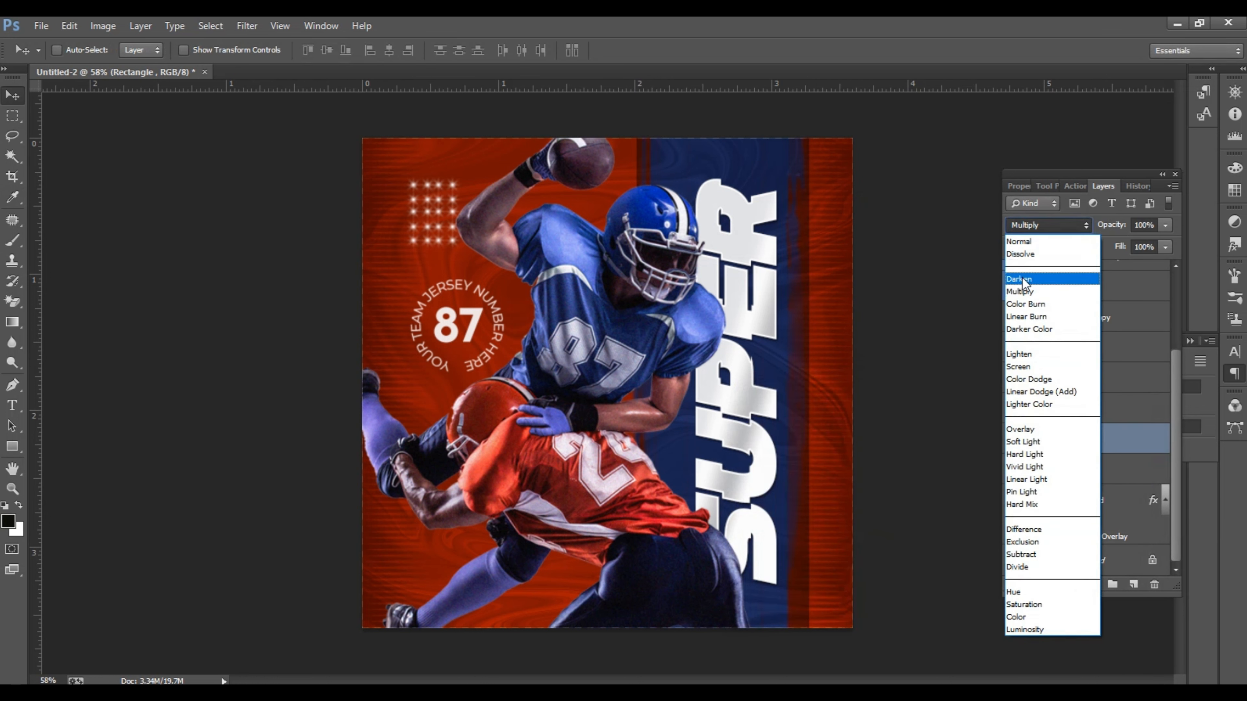
click(1018, 292)
click(1036, 223)
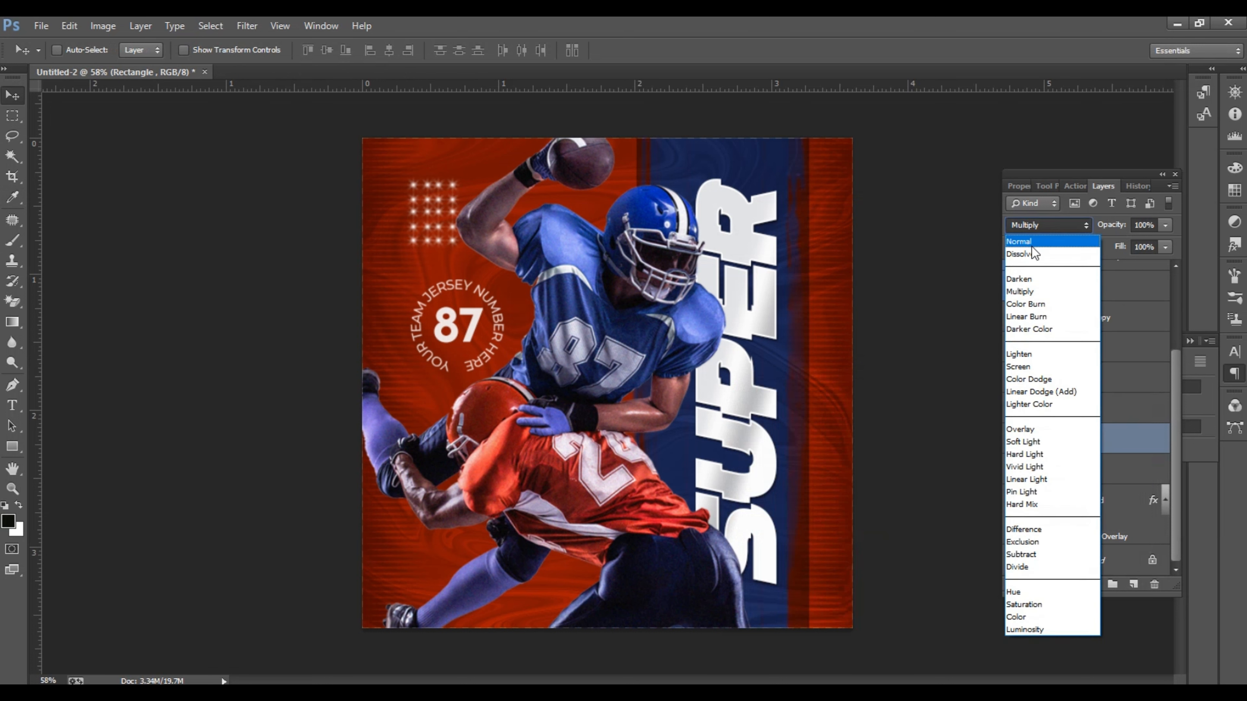
click(1026, 243)
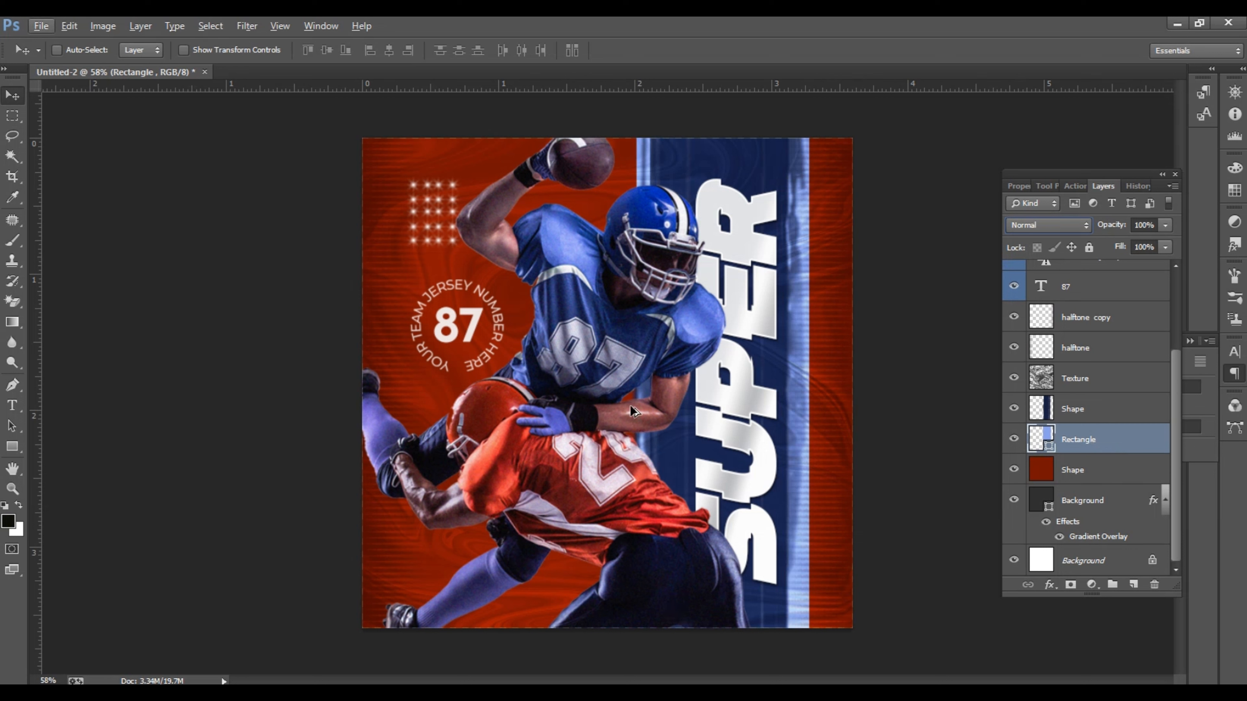
key(alt)
key(alt)
key(alt)
click(14, 119)
click(17, 98)
- Add a Photo Filter adjustment above the Image layer using Warming Filter (85) at 30% density
scroll(612, 402, up, 5)
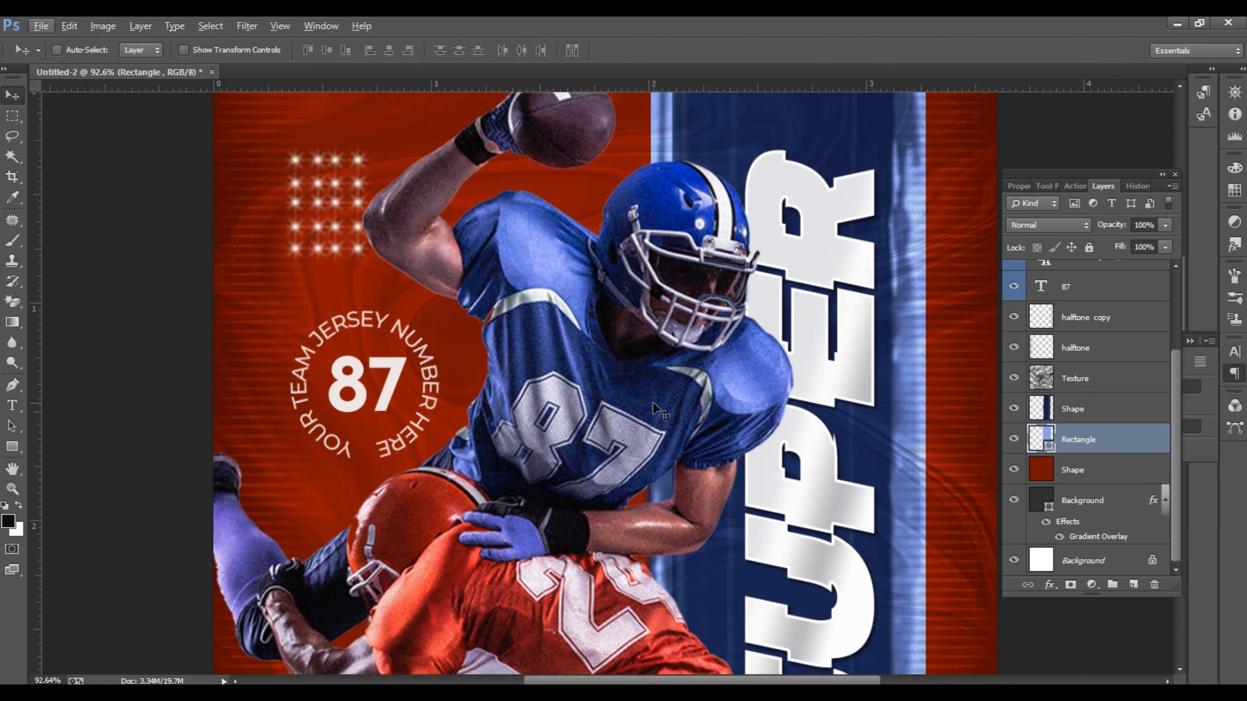
scroll(1095, 374, up, 3)
click(1073, 277)
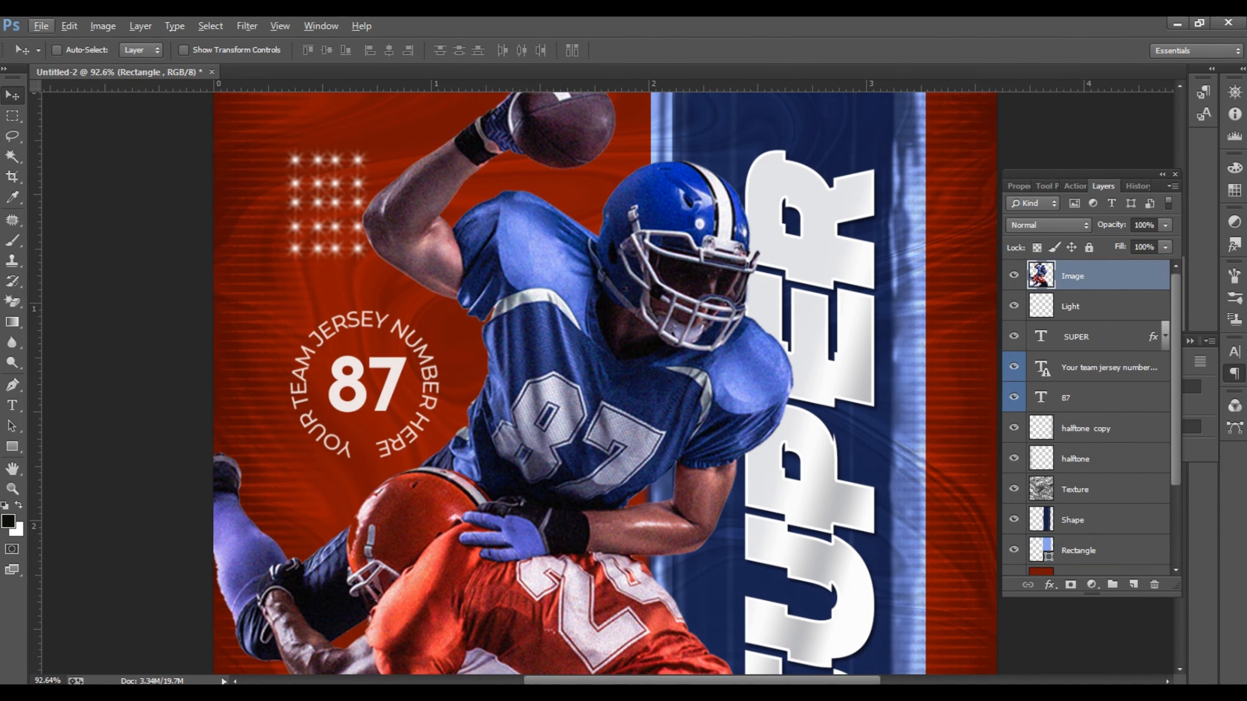
click(1090, 584)
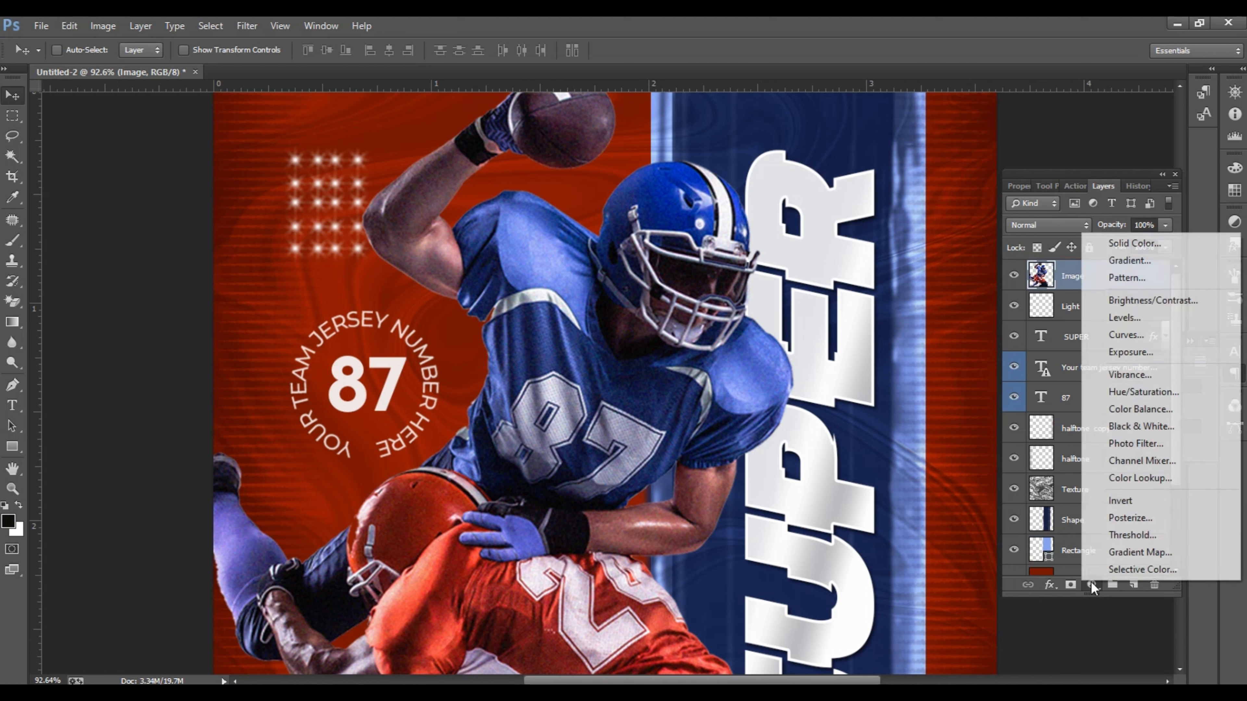
click(1141, 445)
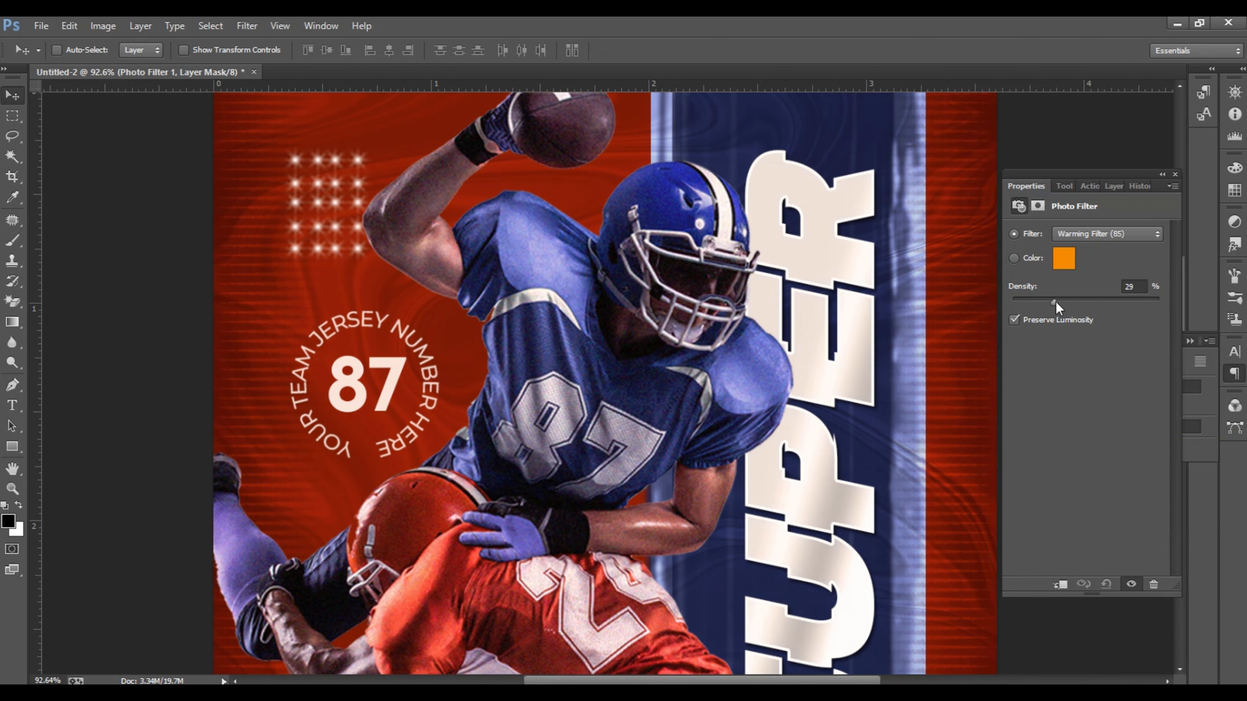
drag(1066, 300, 1071, 301)
click(1113, 186)
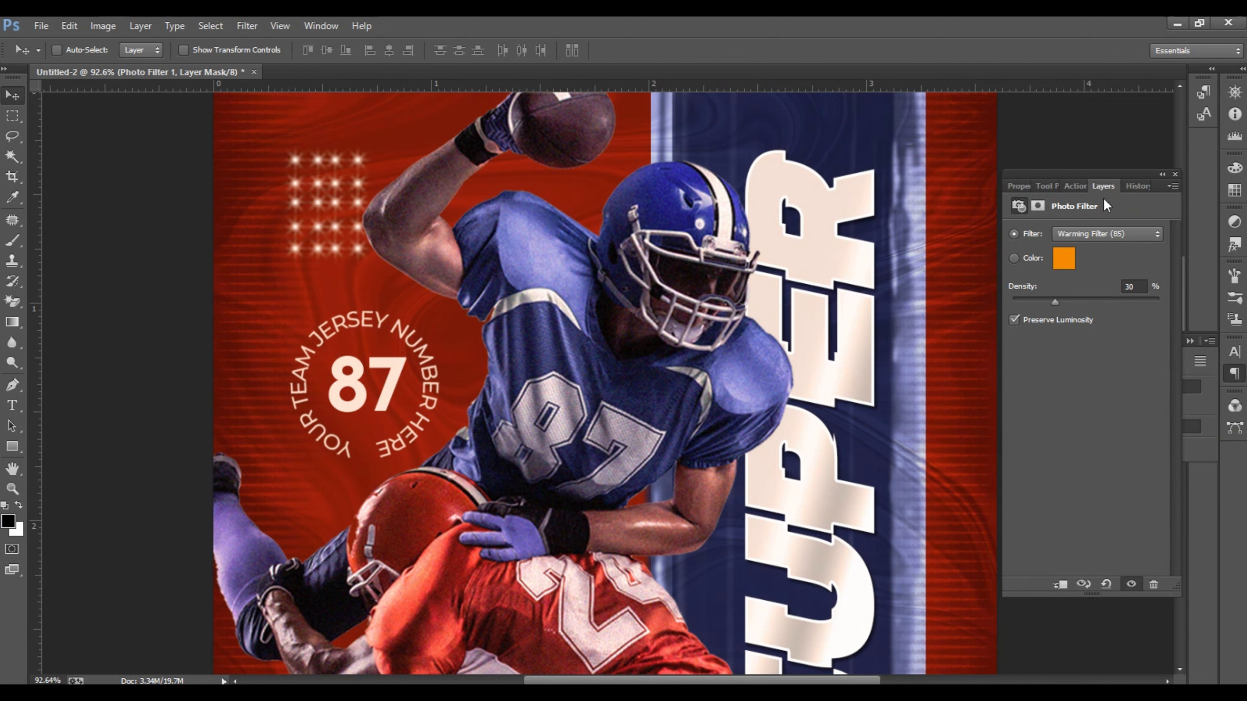
- Compare the poster with the warm tint and delete the Photo Filter adjustment layer
scroll(774, 352, down, 5)
scroll(748, 388, down, 1)
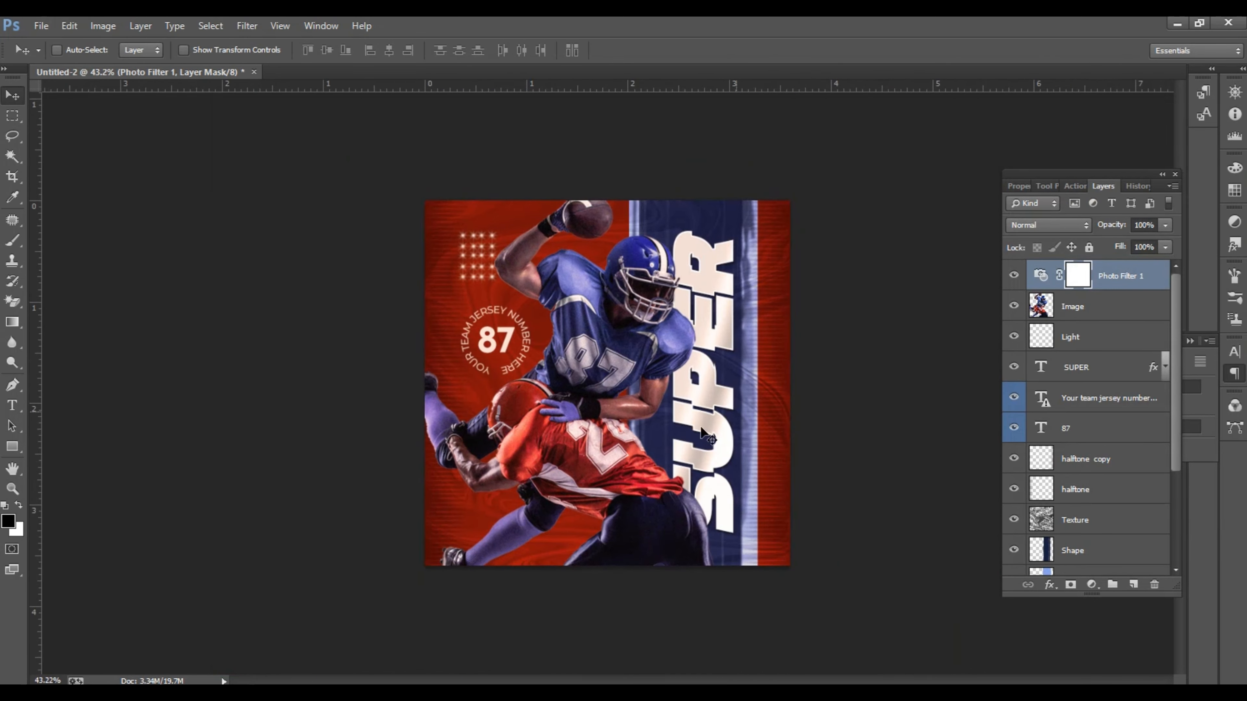
scroll(649, 432, up, 4)
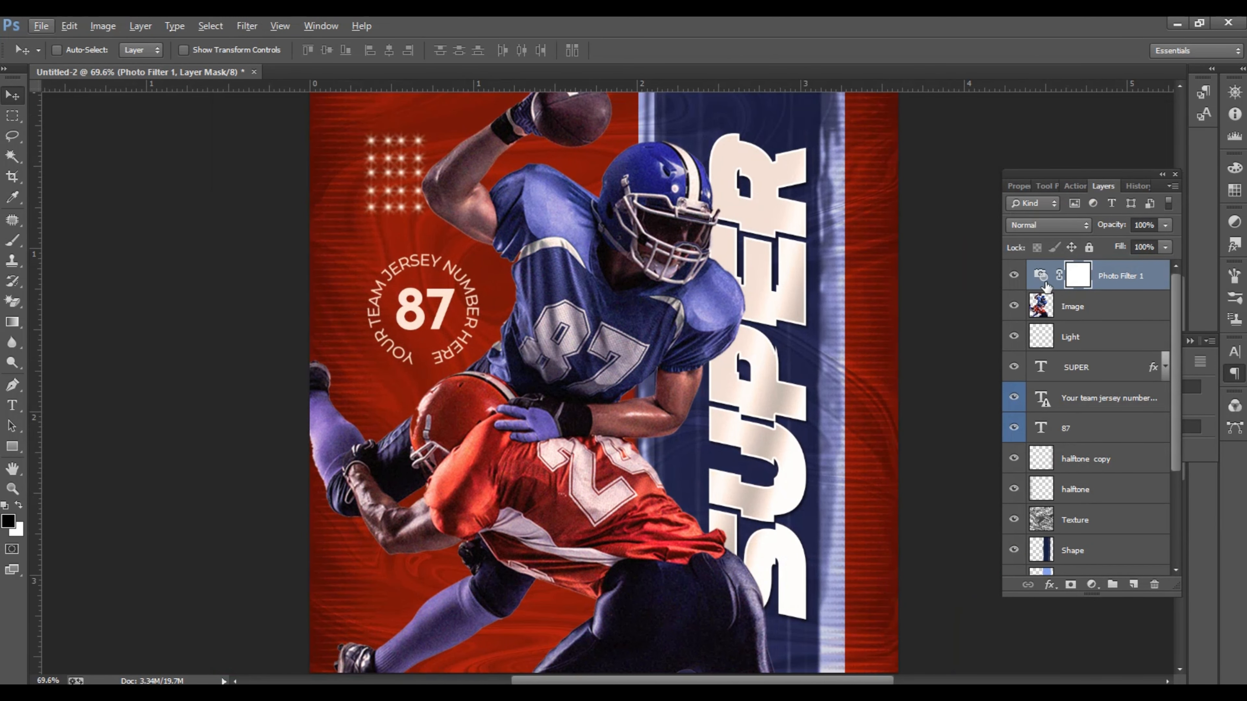
key(Delete)
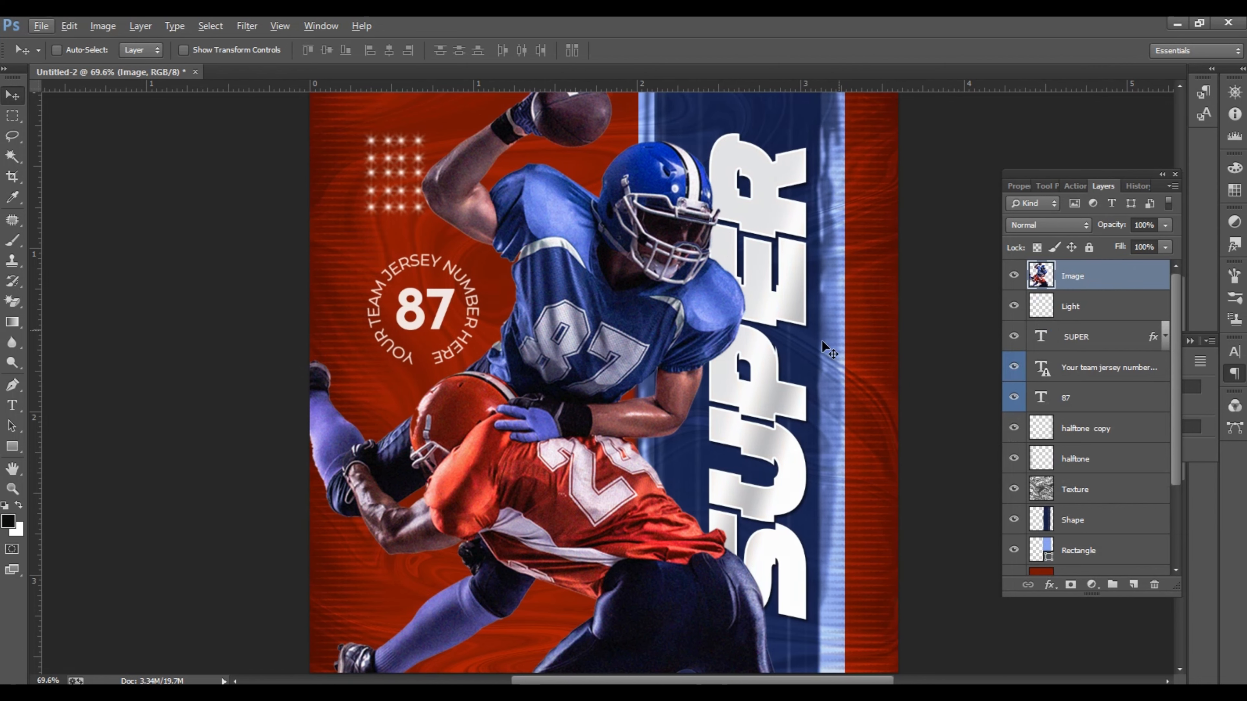
scroll(734, 391, down, 2)
scroll(726, 389, up, 2)
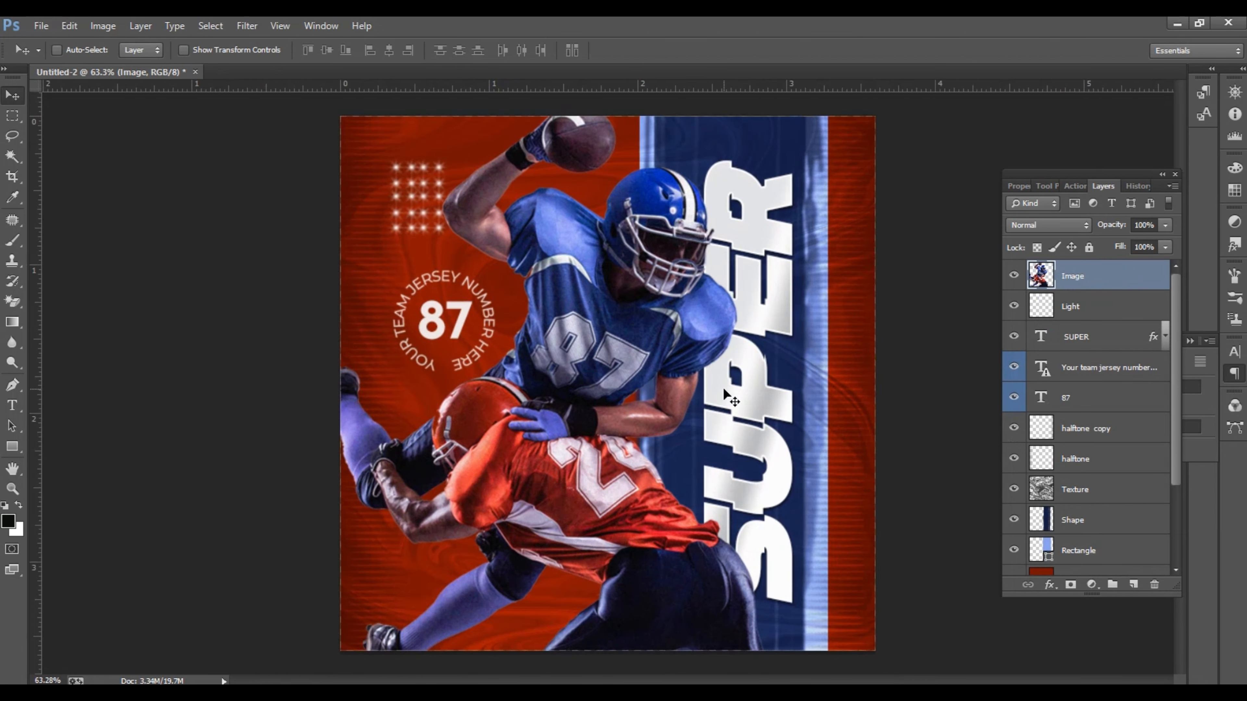
scroll(722, 387, down, 3)
scroll(652, 419, up, 3)
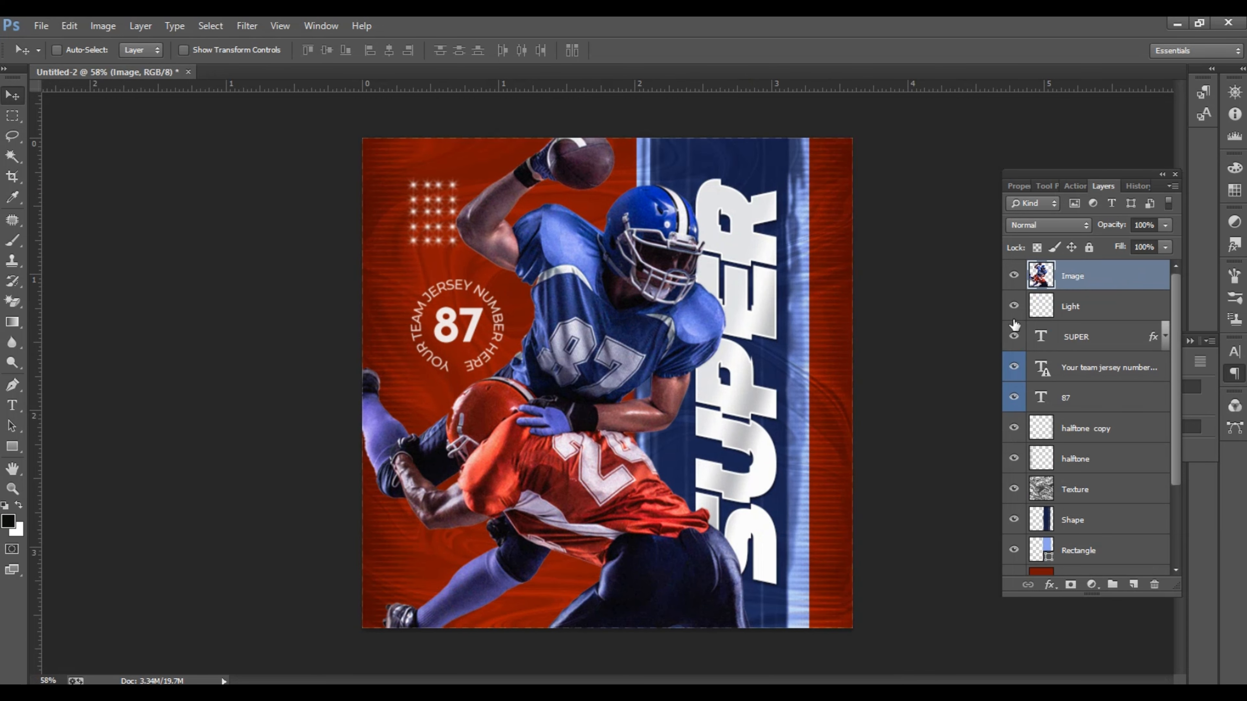
- Group the layers from the Background shape up to Texture, leaving out the locked Background, and name the group Bg
scroll(1073, 533, down, 3)
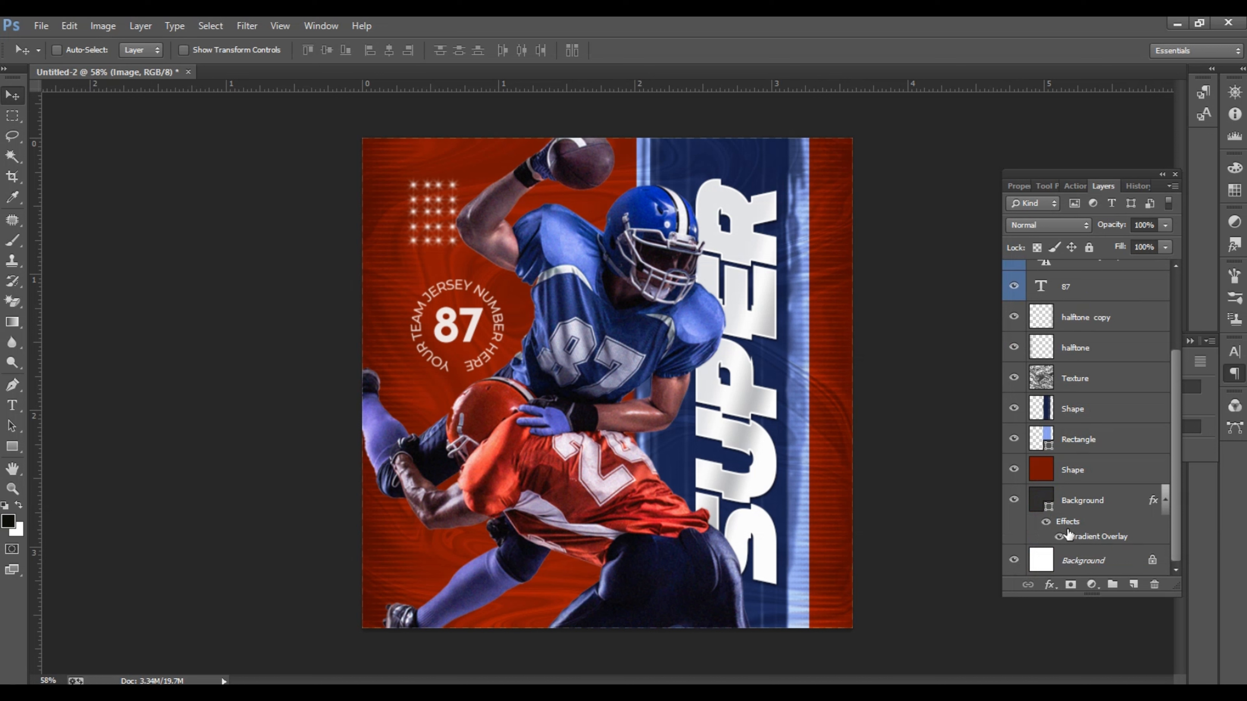
key(alt)
click(1085, 563)
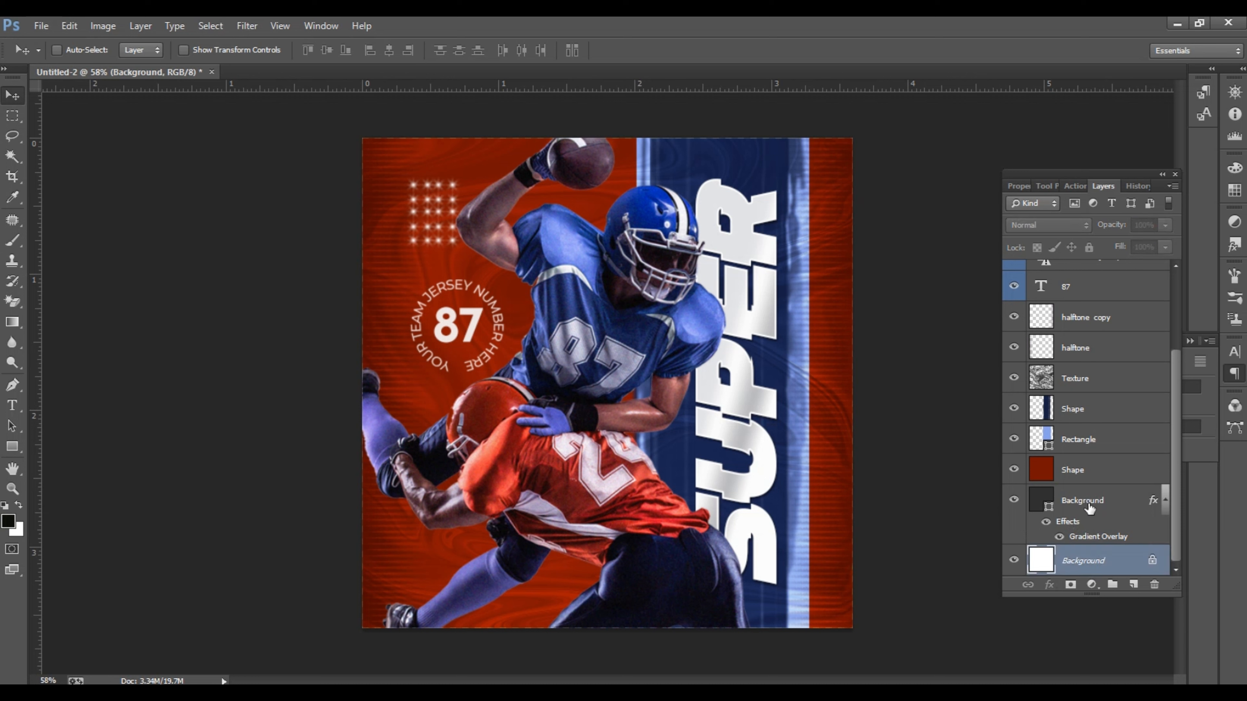
click(1089, 509)
scroll(1089, 508, up, 2)
scroll(1094, 516, down, 1)
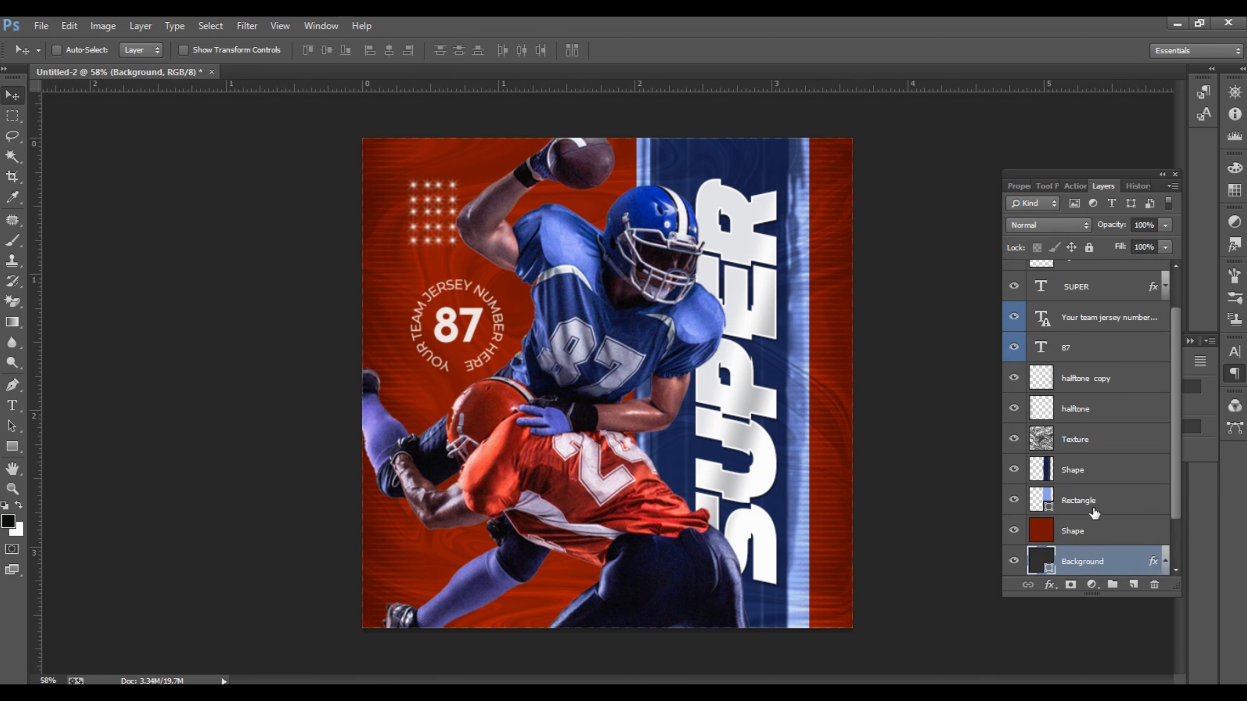
shift+click(1085, 440)
key(ctrl+g)
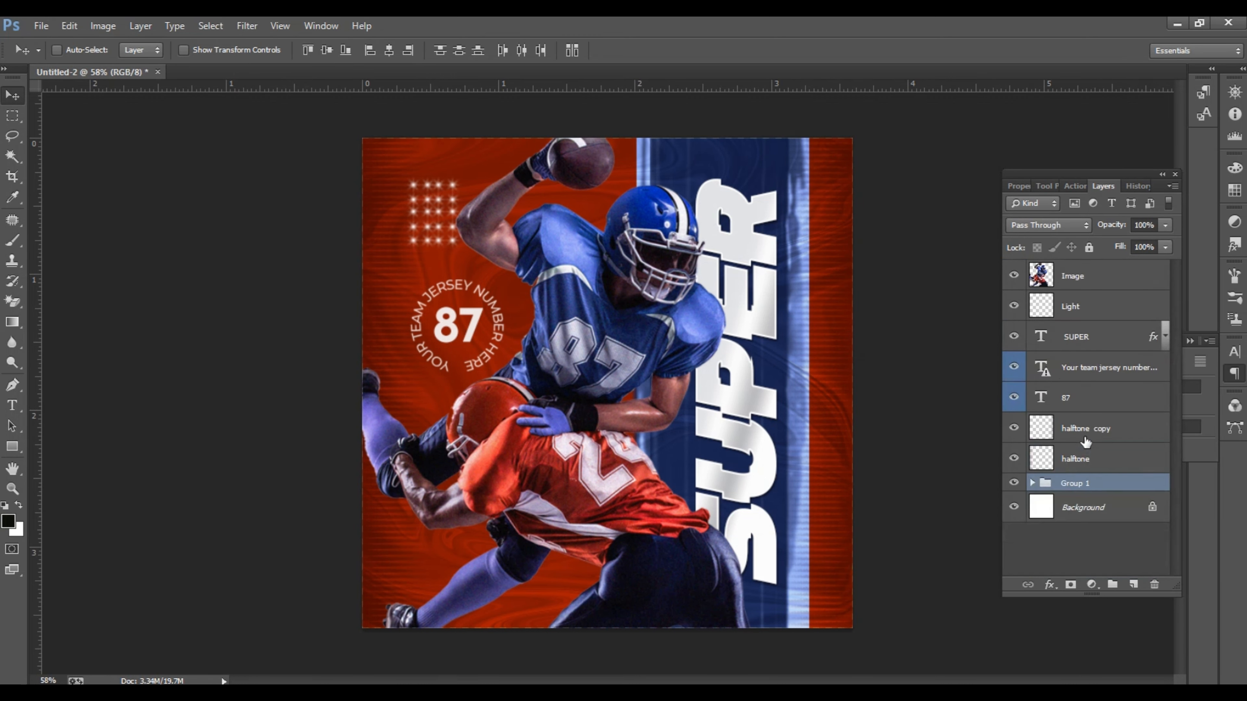
double_click(1076, 484)
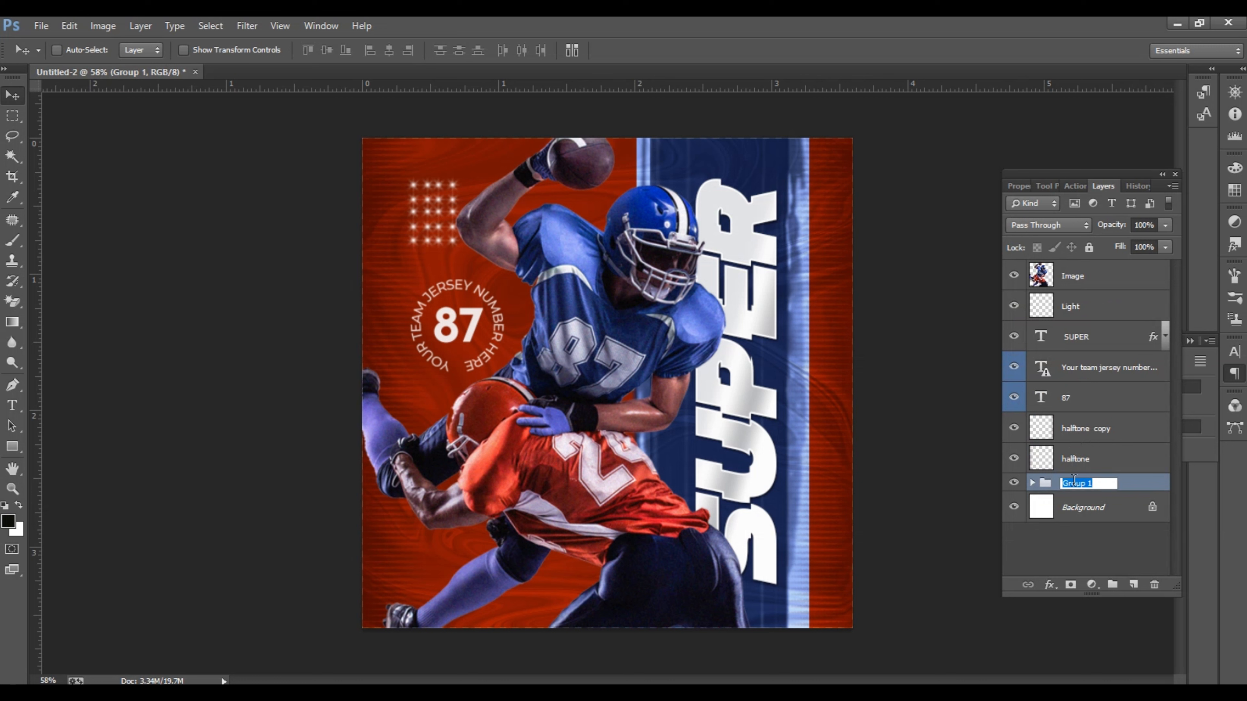
text(Bg)
key(Return)
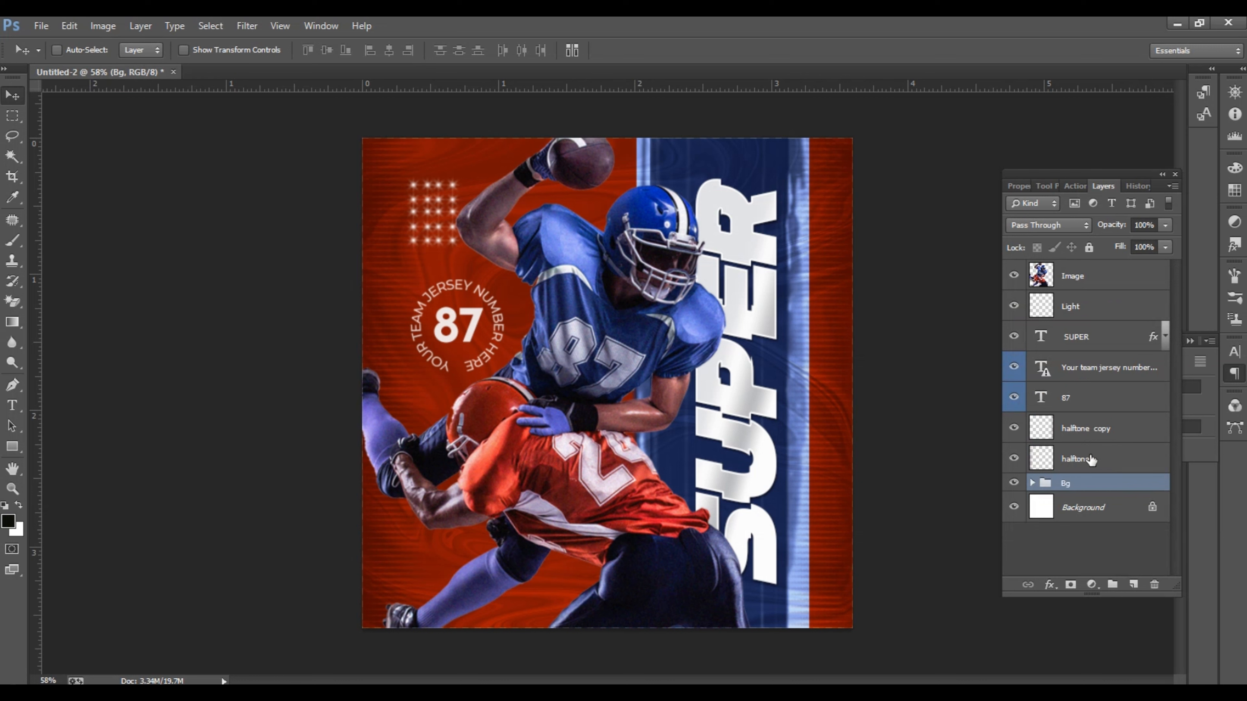
- Move both halftone layers into the Bg group above Texture and collapse the group
click(1087, 459)
shift+click(1088, 431)
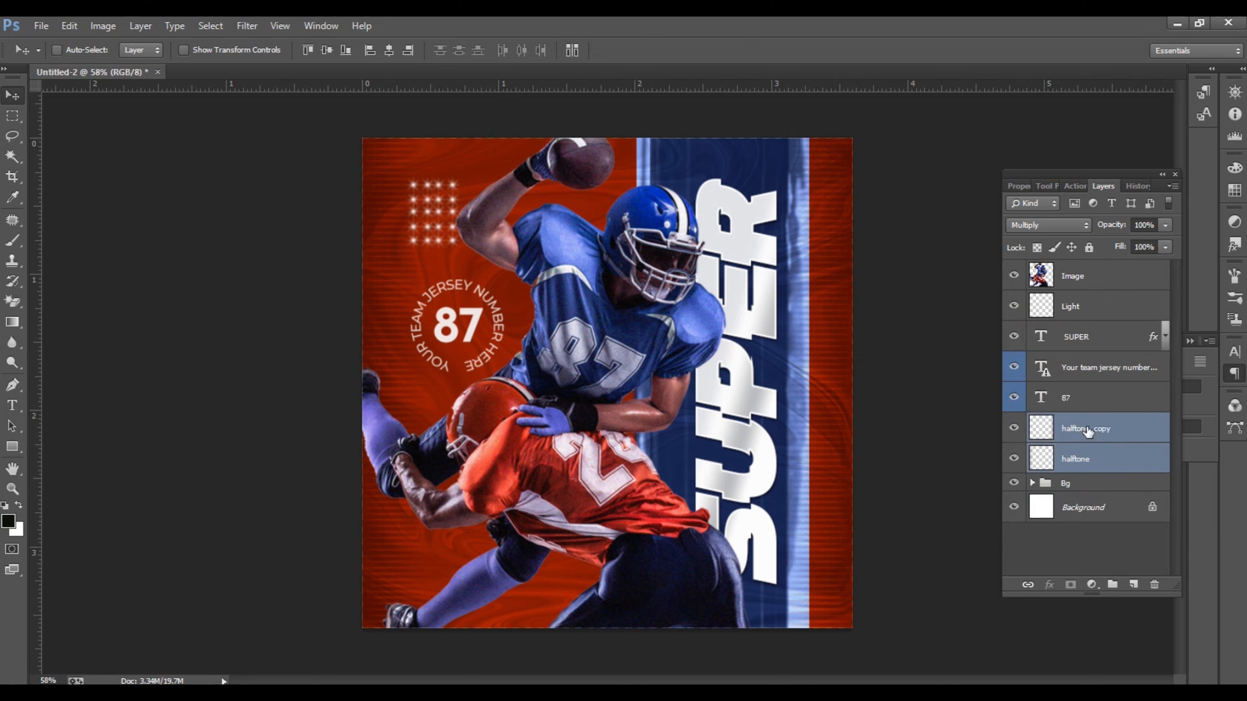
click(1033, 483)
drag(1081, 432, 1071, 486)
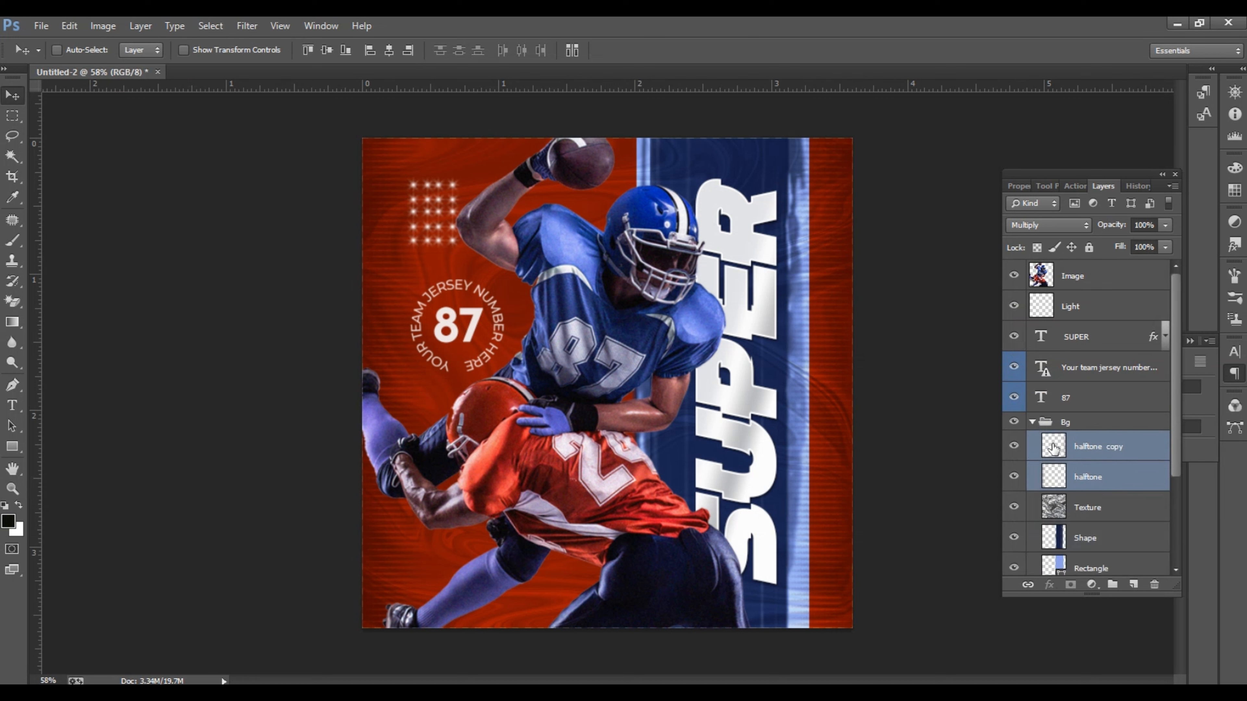
click(1034, 426)
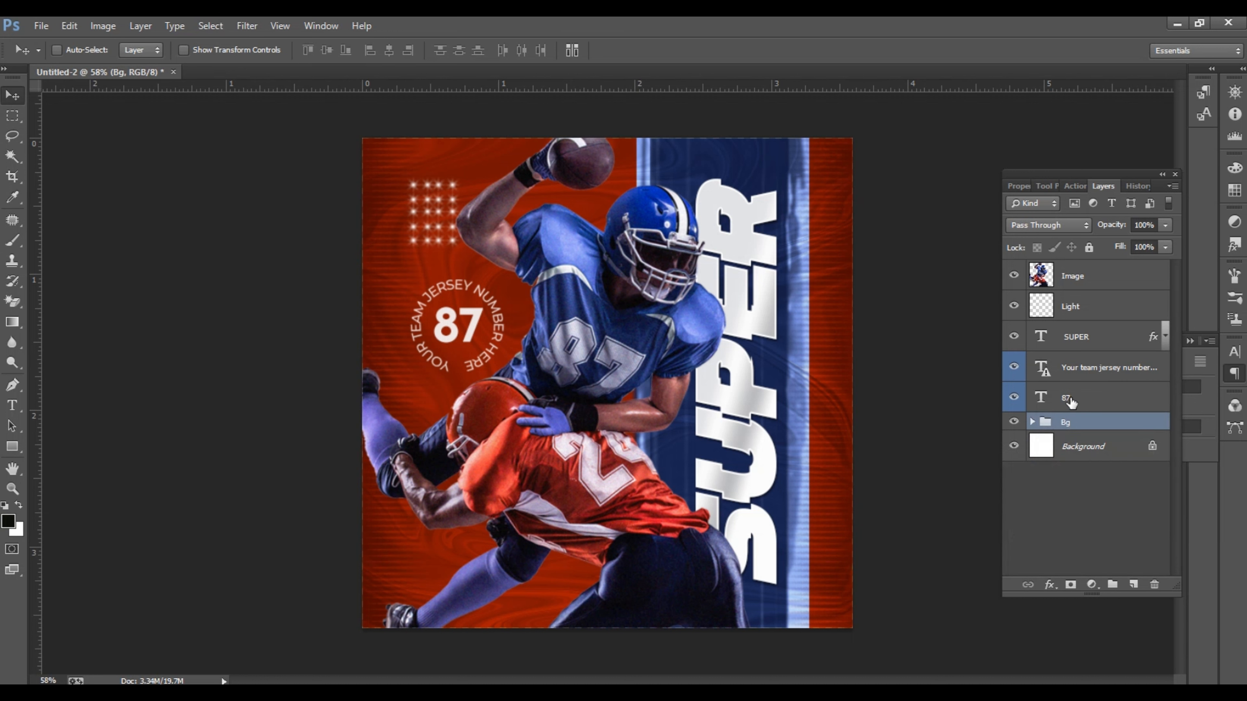
- Group the SUPER, circular jersey text and 87 layers and name the group Text
click(1080, 388)
key(ctrl+g)
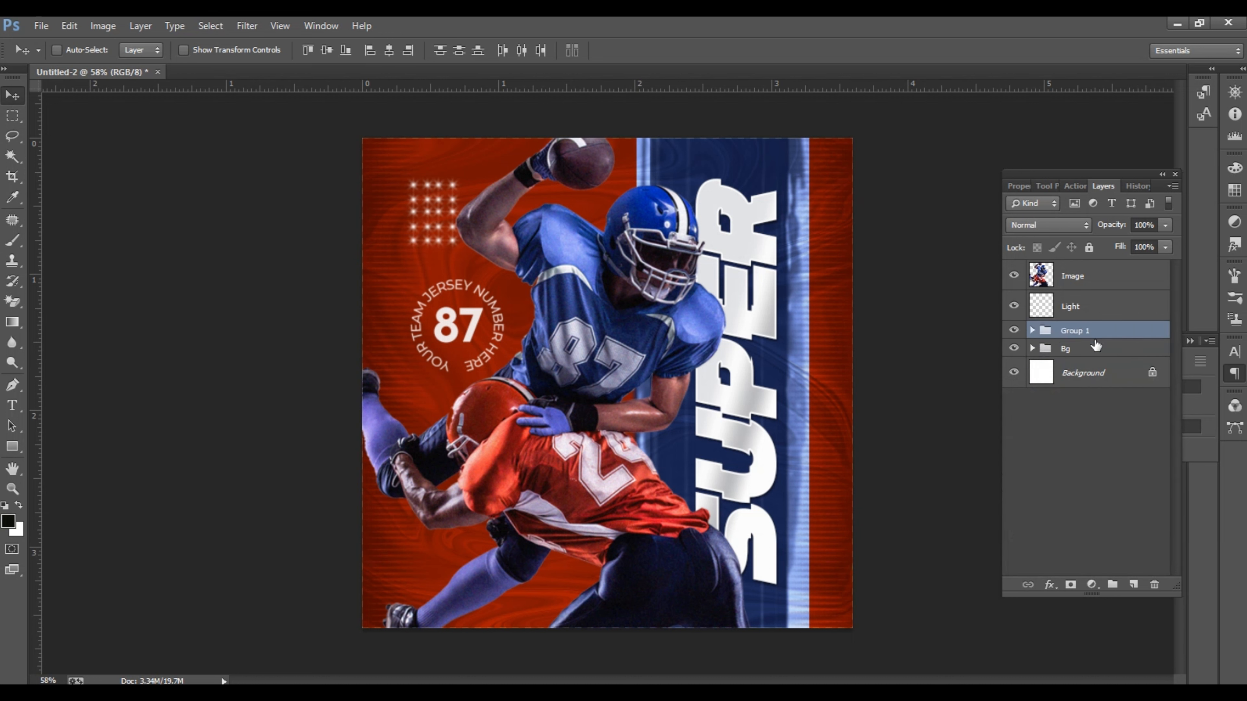
double_click(1076, 330)
text(T)
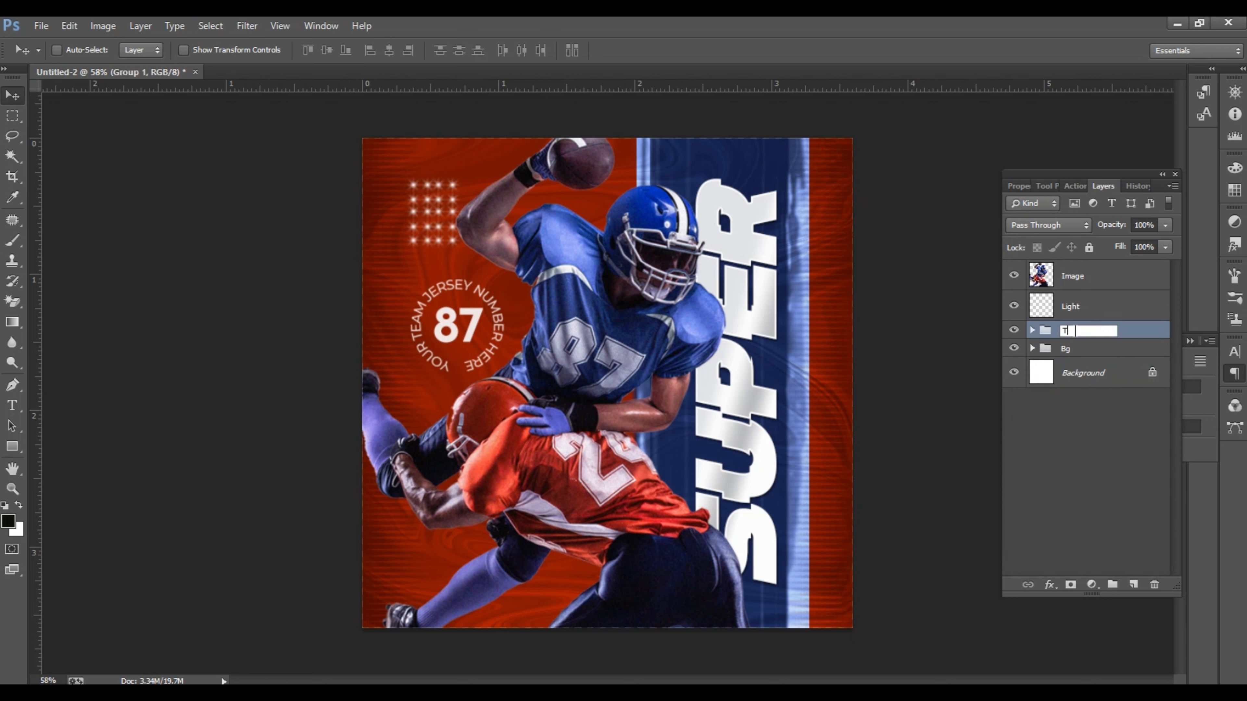
text(ext)
key(Return)
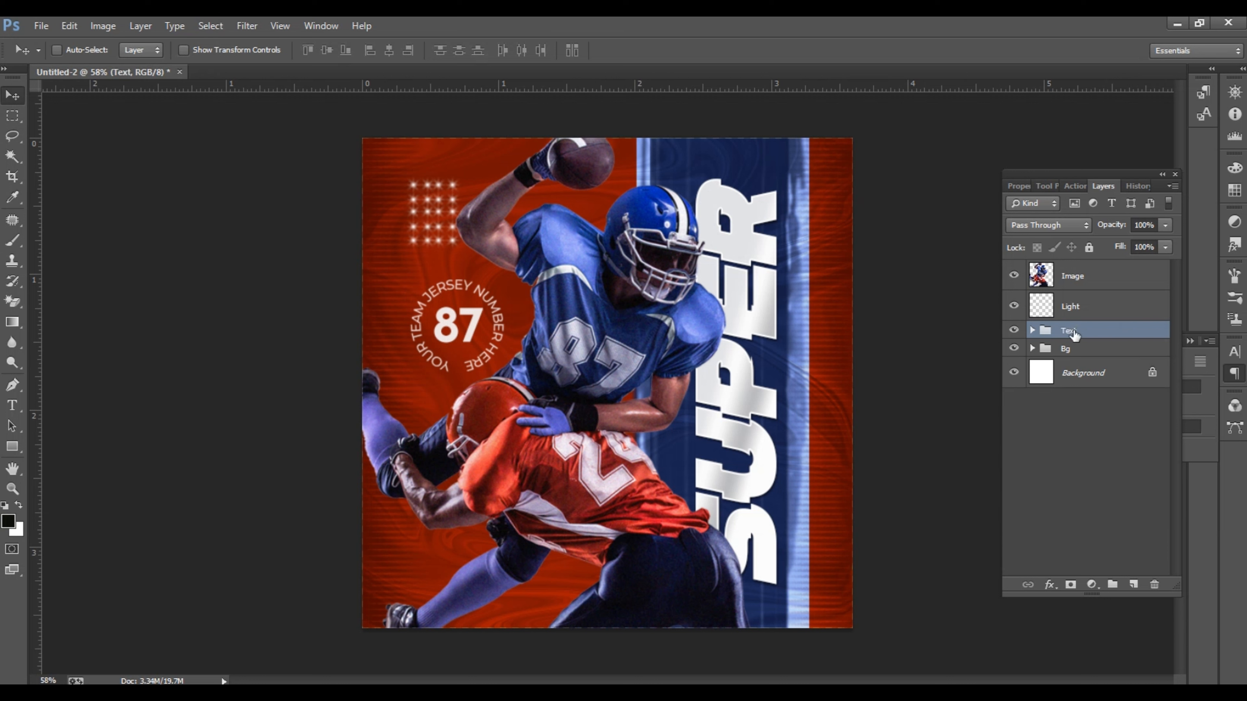
- Put the Light layer in its own group and name the group Elements
click(1070, 308)
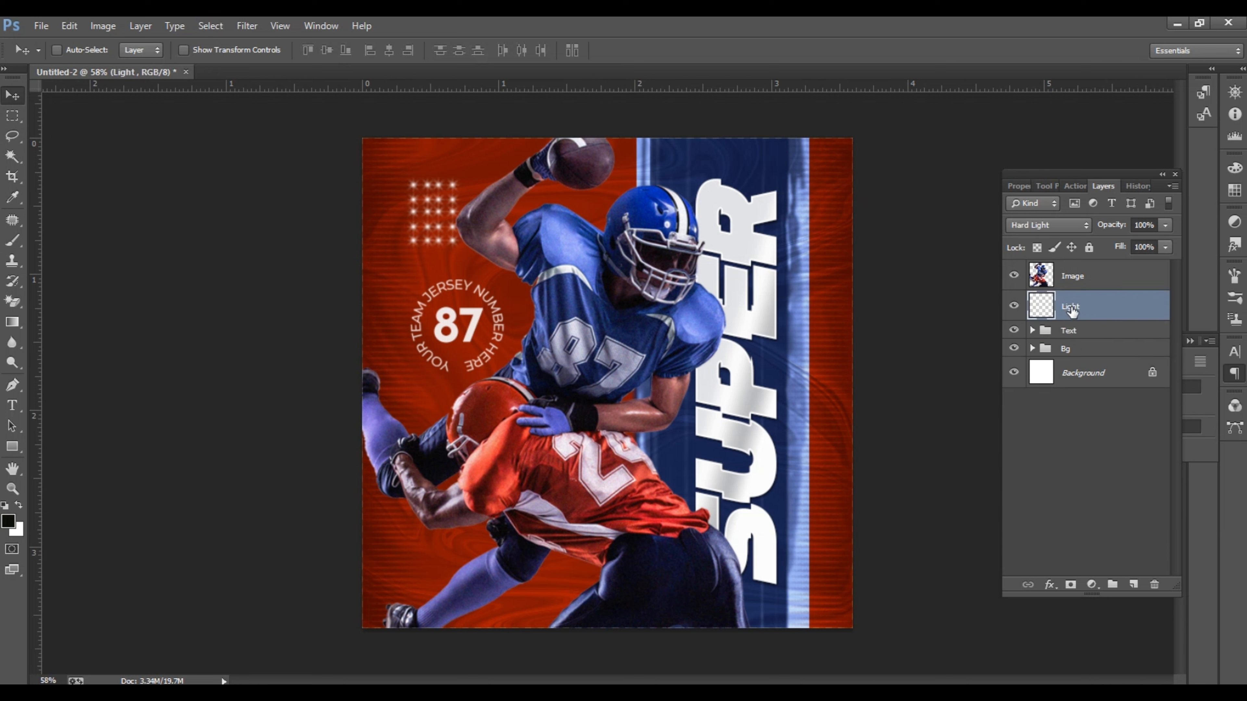
key(ctrl+g)
click(1032, 301)
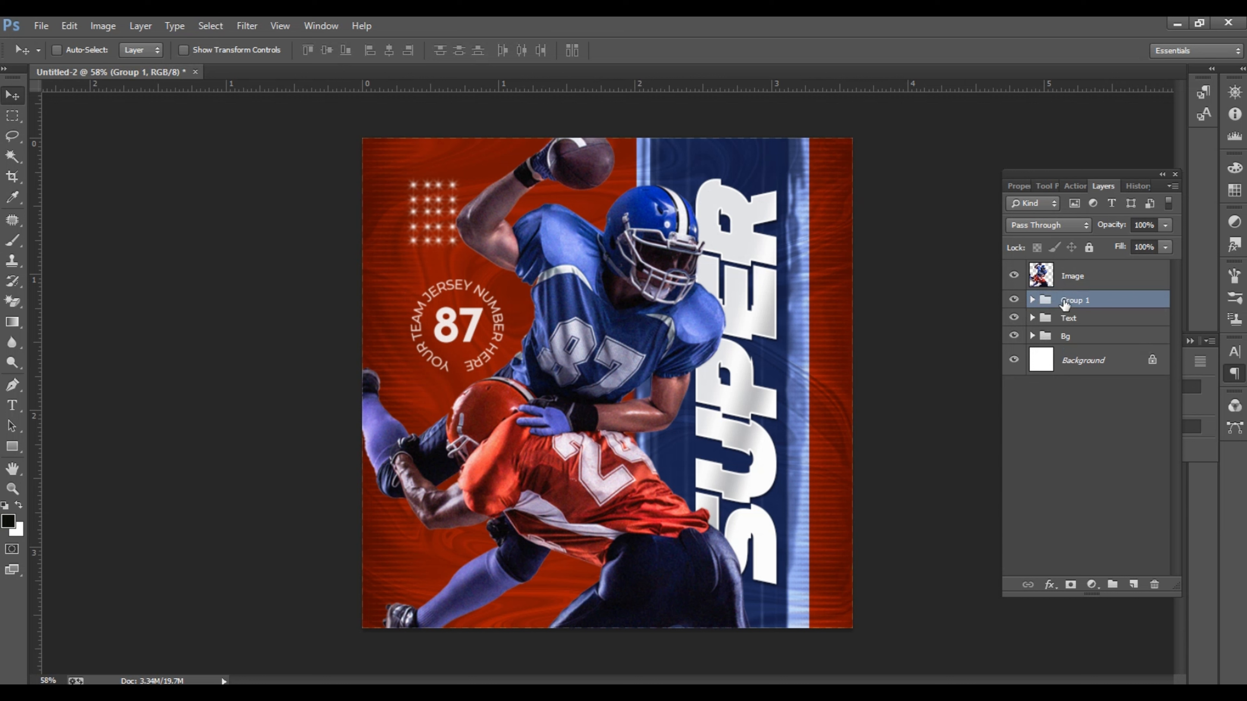
double_click(1063, 300)
key(BackSpace)
key(Return)
- Create a new group above the Image layer, move that layer into it and name the group Iamge
click(1069, 283)
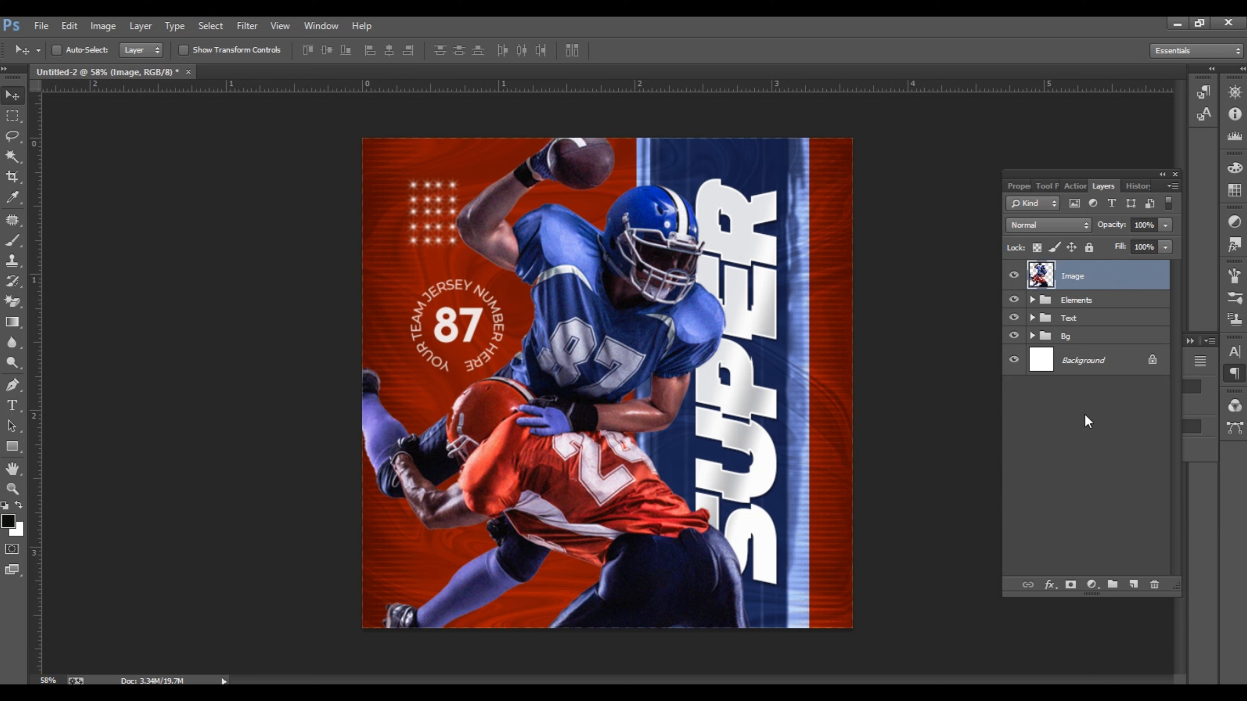
click(1113, 585)
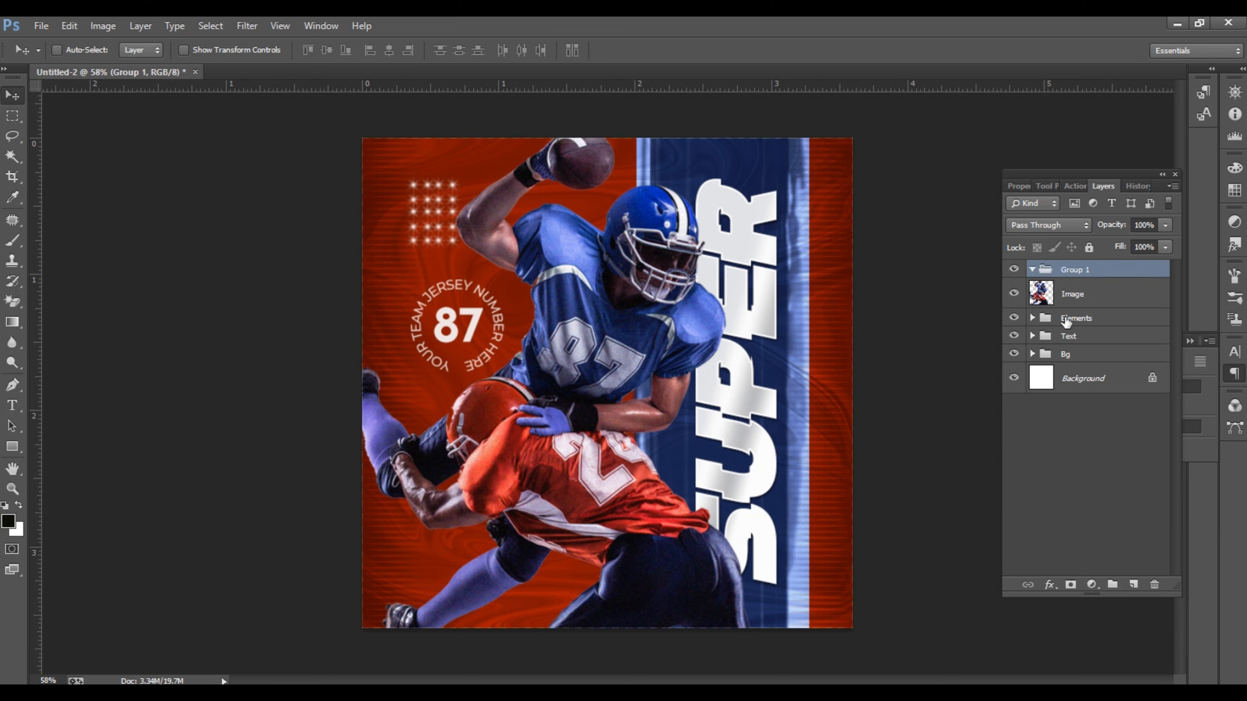
click(1033, 270)
drag(1070, 294, 1067, 273)
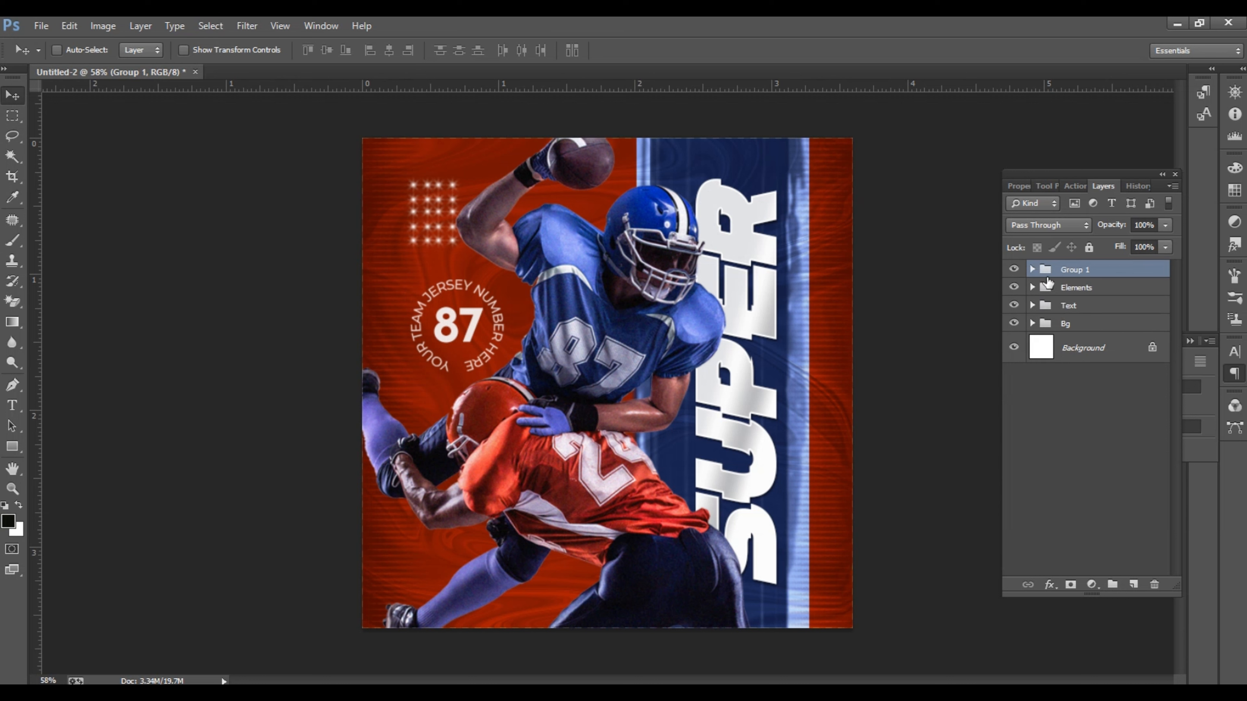
double_click(1074, 269)
text(Iamge)
key(Return)
scroll(689, 397, down, 1)
scroll(963, 522, up, 2)
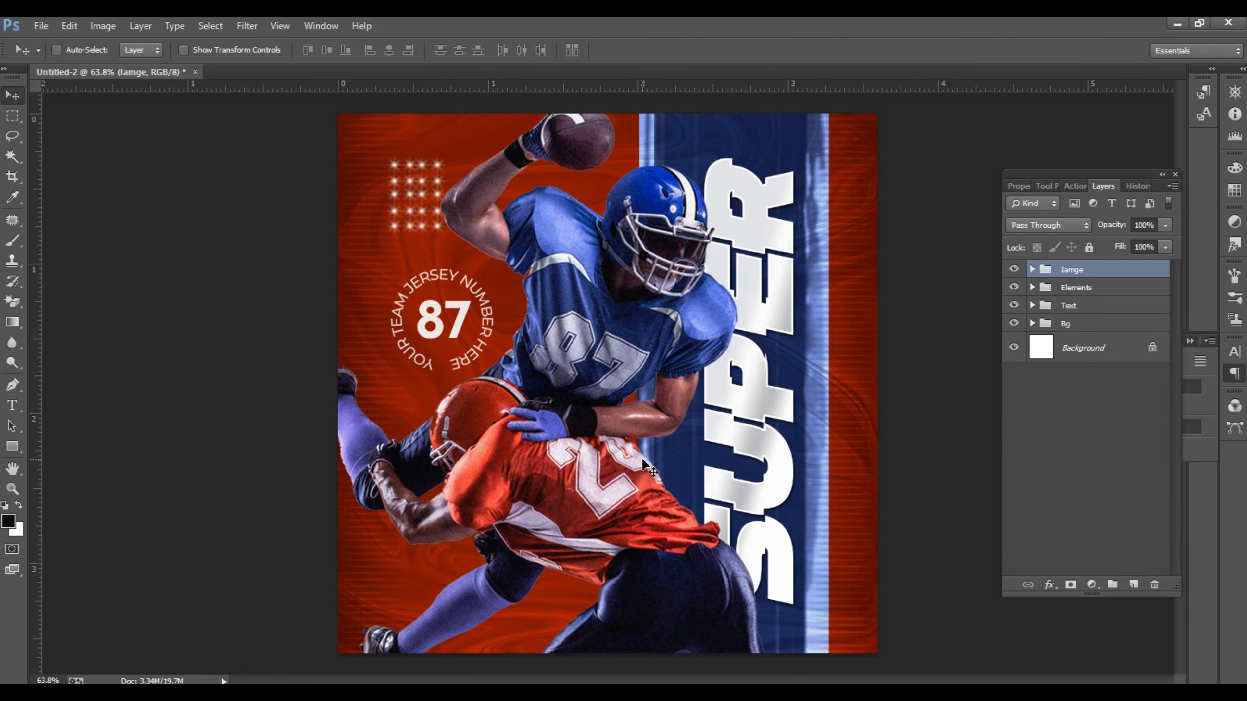
- Duplicate the Image layer inside the Iamge group and rename the copy Image
scroll(642, 459, down, 5)
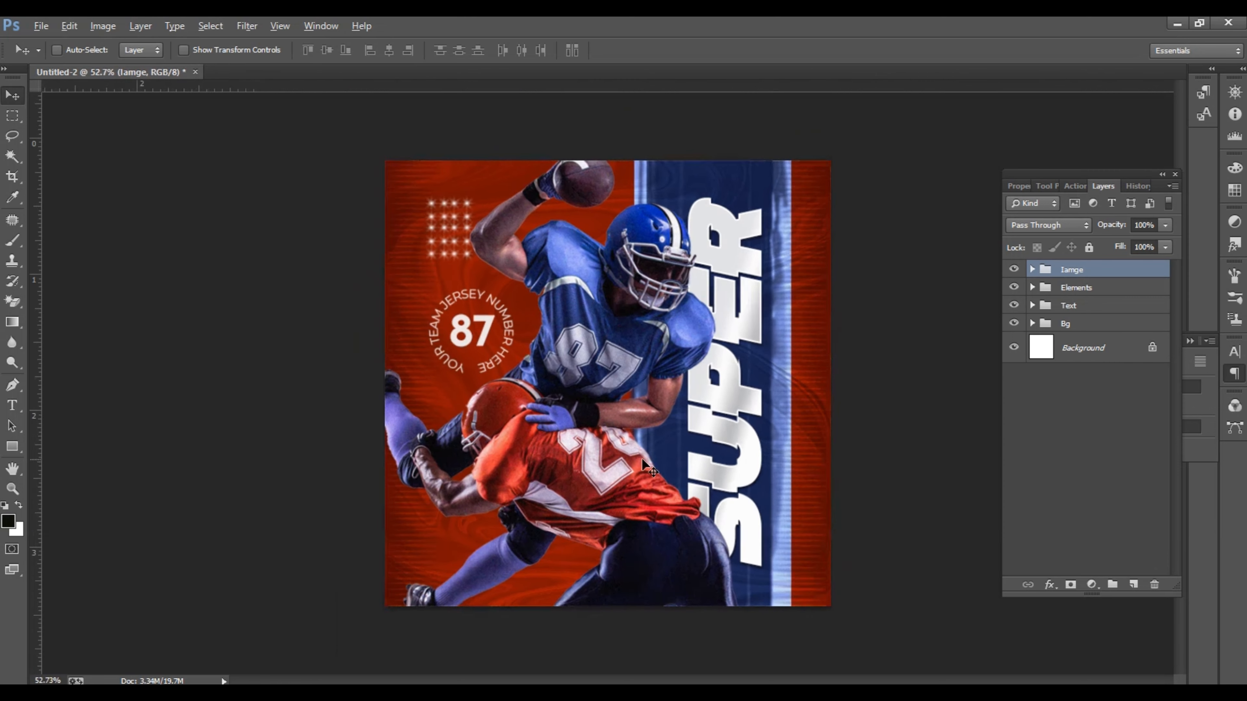
scroll(640, 460, up, 3)
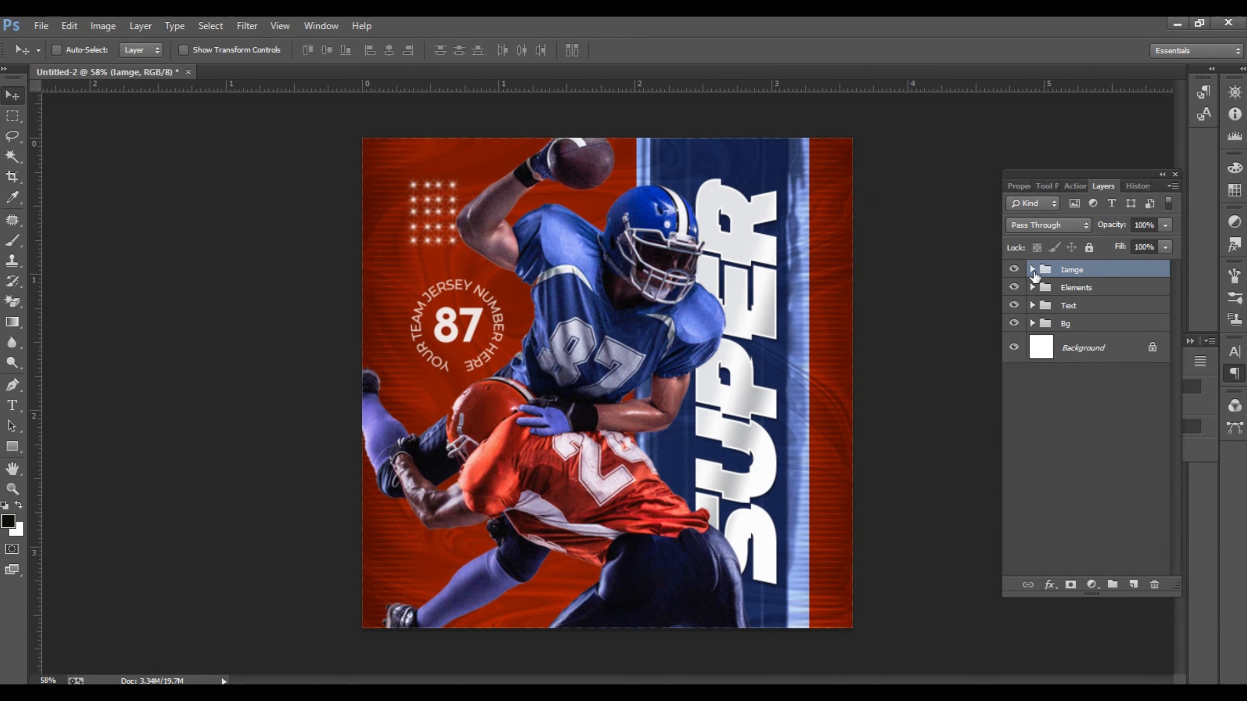
click(1032, 269)
click(1104, 297)
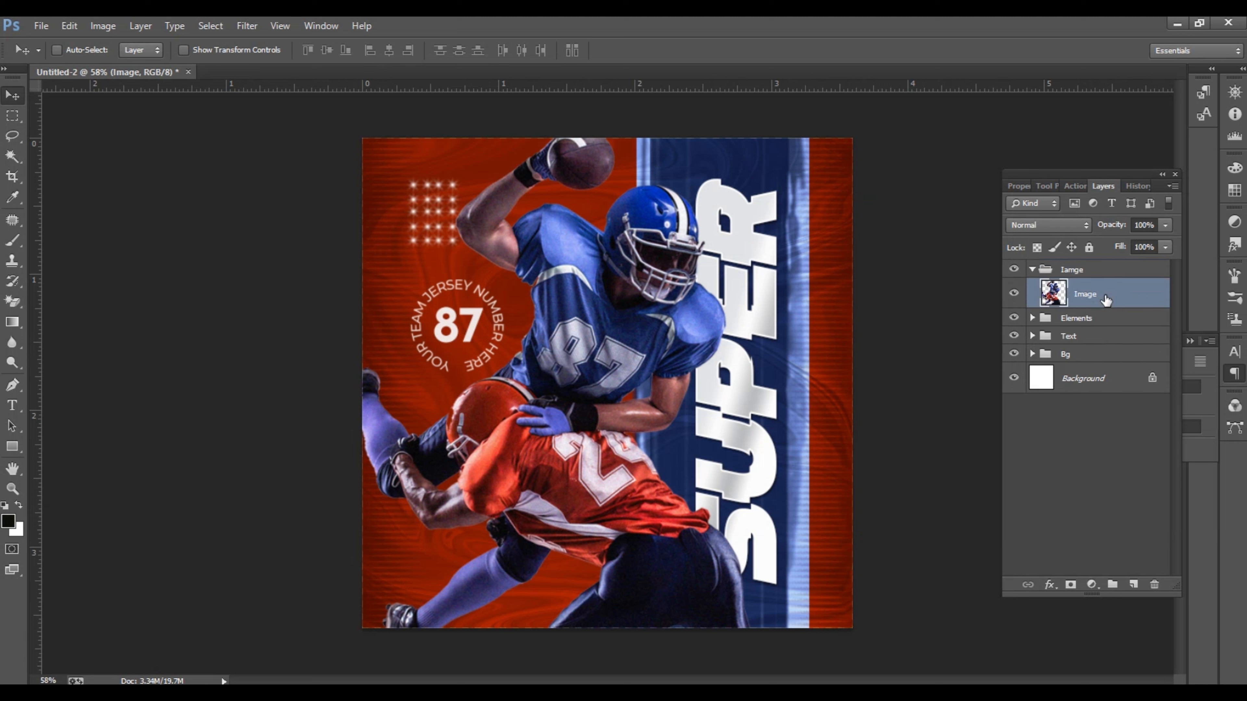
key(ctrl+j)
double_click(1107, 295)
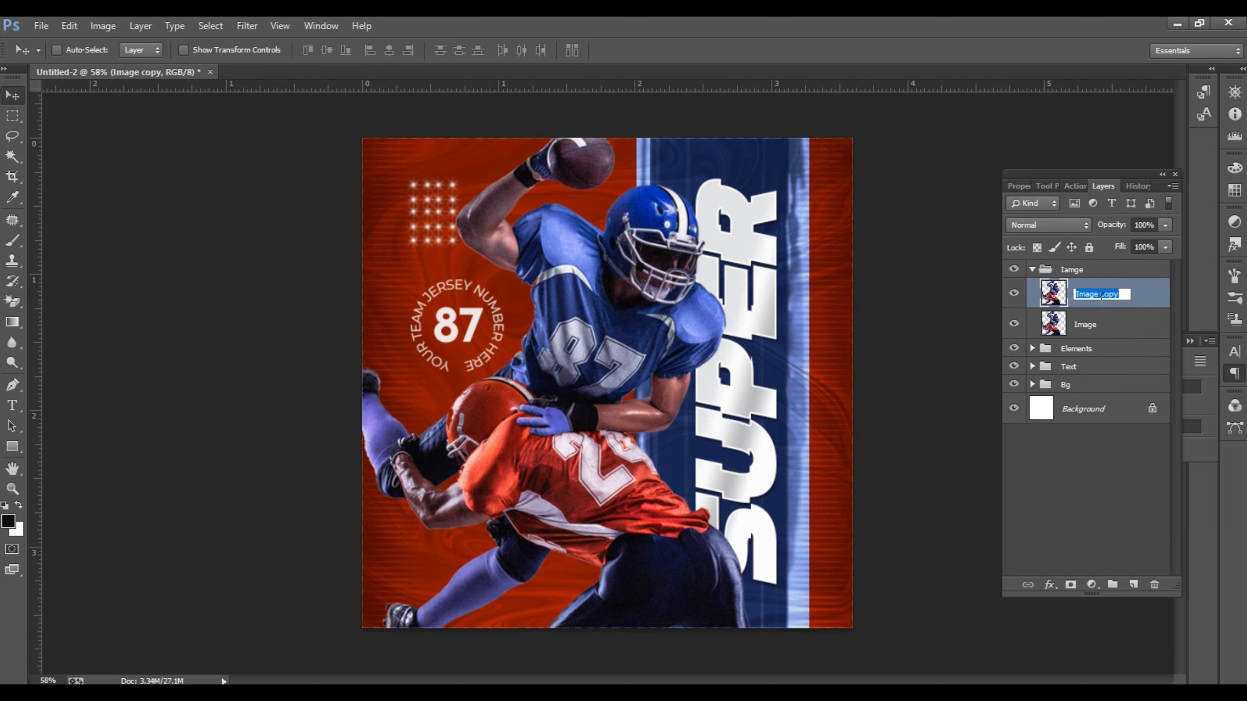
text(Image)
key(Return)
- Apply the Camera Raw filter to the lower Image layer with Temperature +4, Tint -1 and Exposure -0.30, and move it above the copy
click(1085, 324)
click(249, 27)
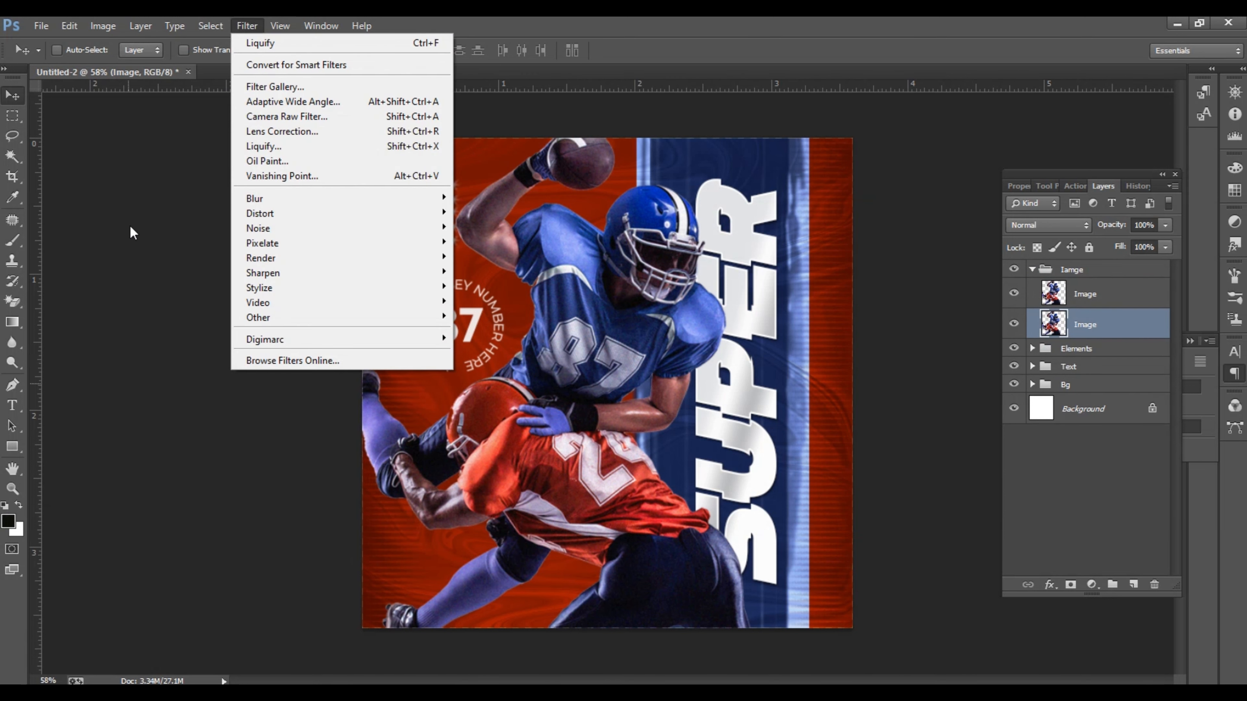
click(284, 119)
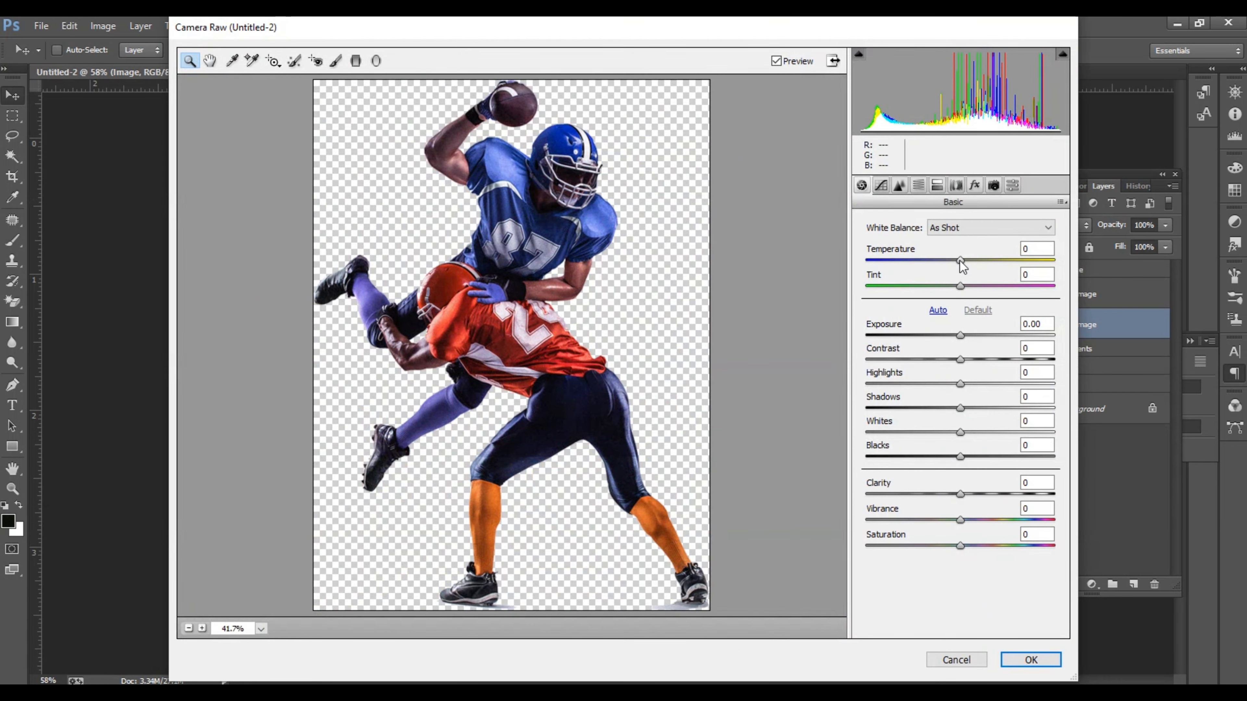
drag(960, 261, 959, 287)
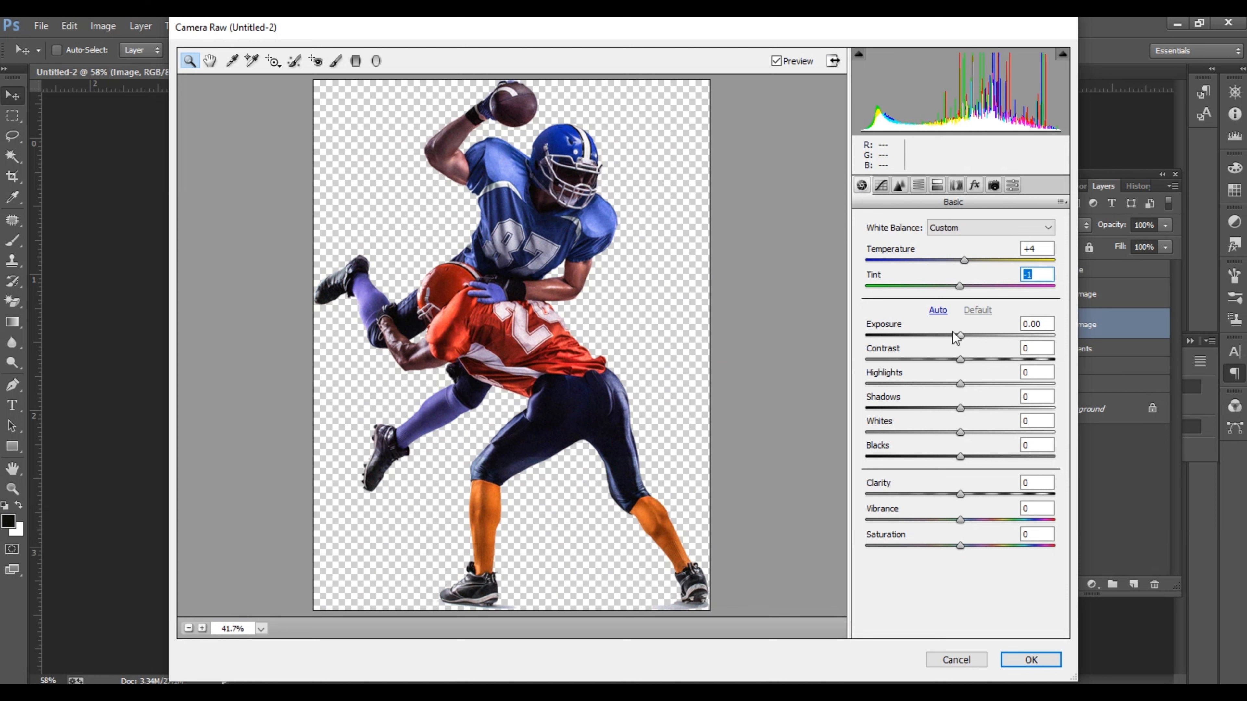
drag(957, 336, 954, 336)
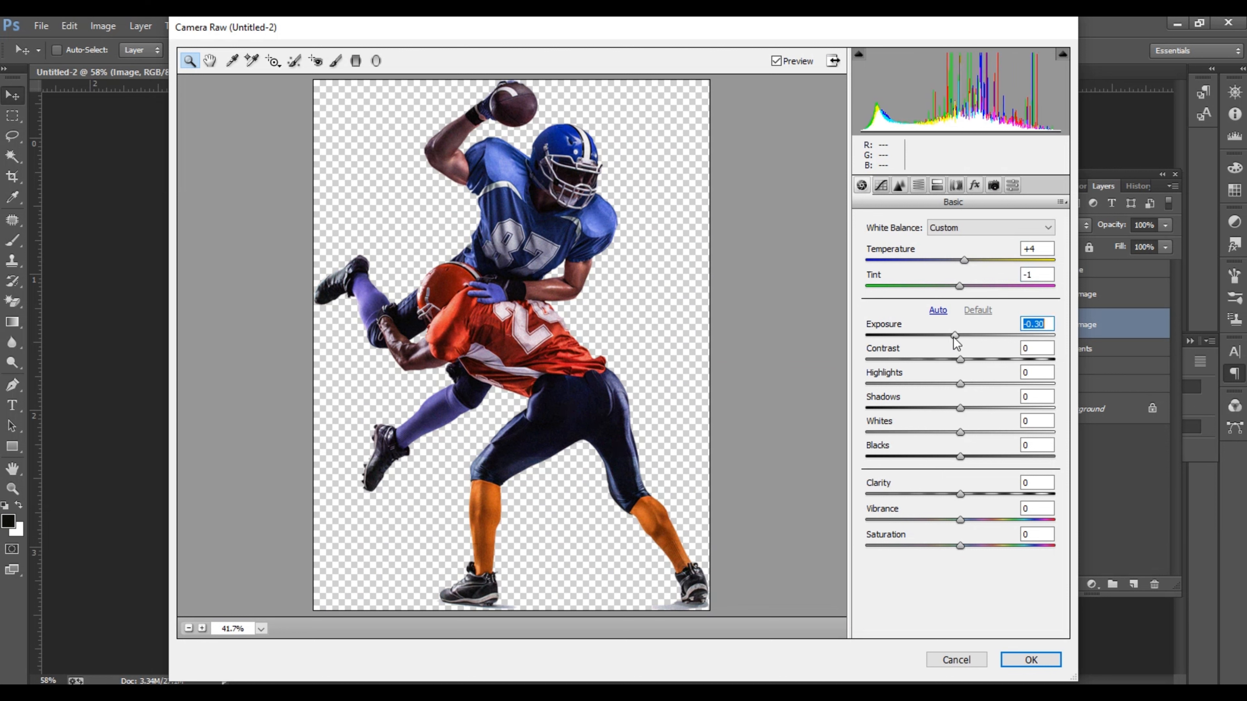
click(1031, 666)
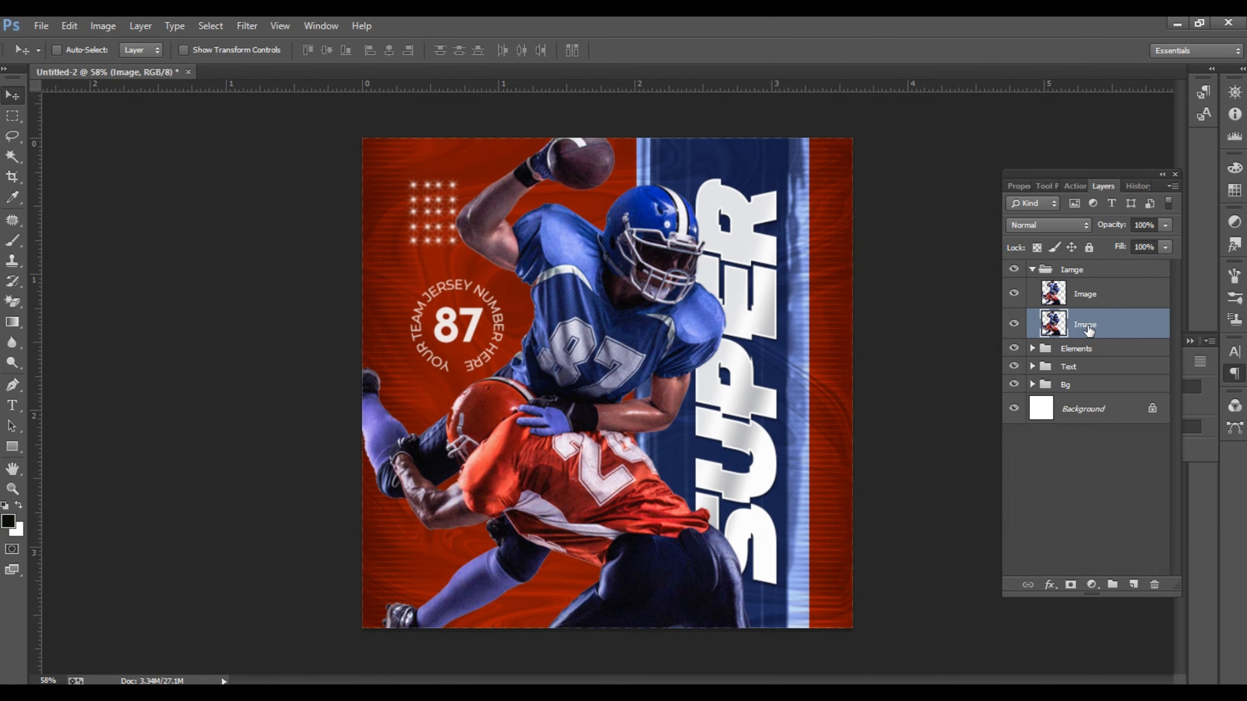
drag(1087, 327, 1085, 282)
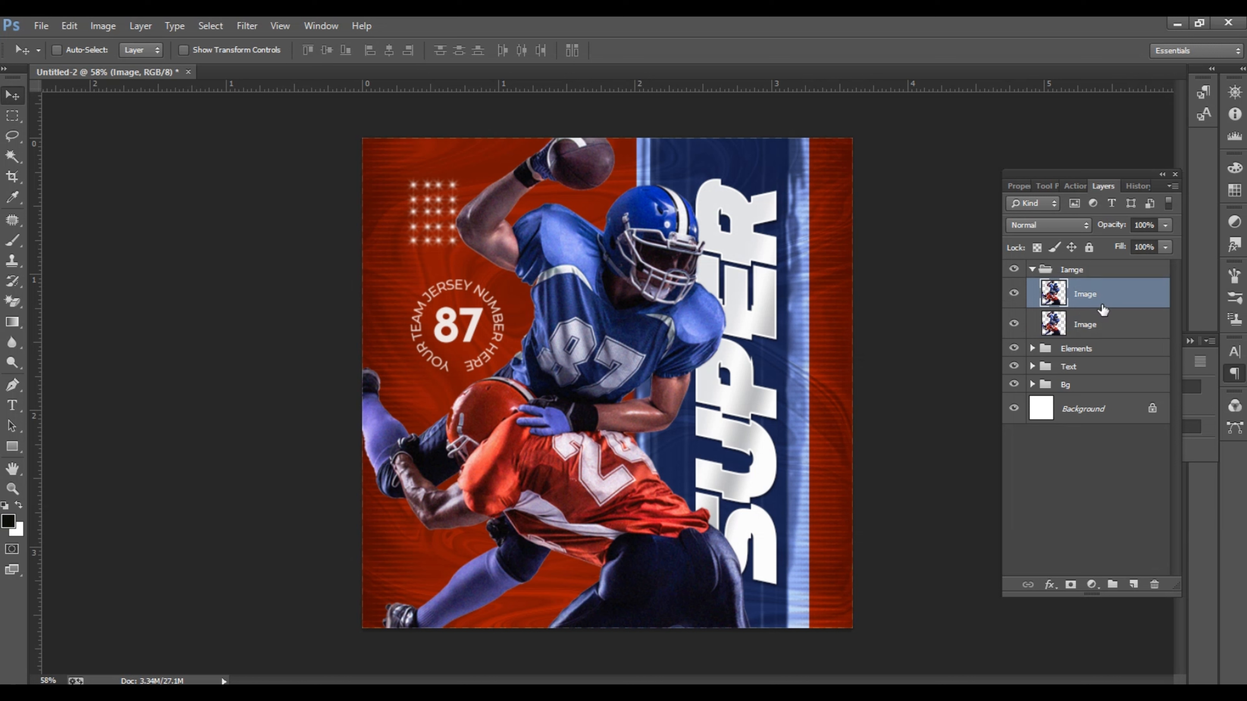
- Apply a Motion Blur with angle 1° and distance 26 pixels to the lower Image layer
click(1088, 324)
click(246, 26)
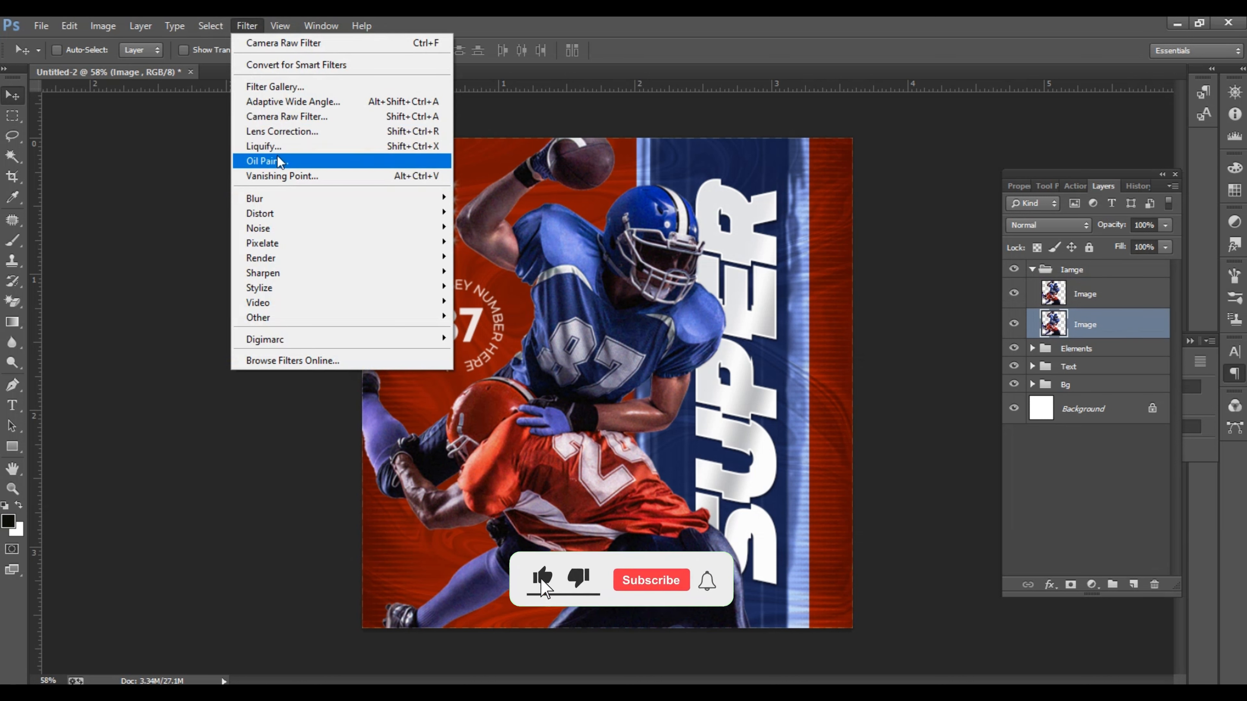
mouse_move(275, 198)
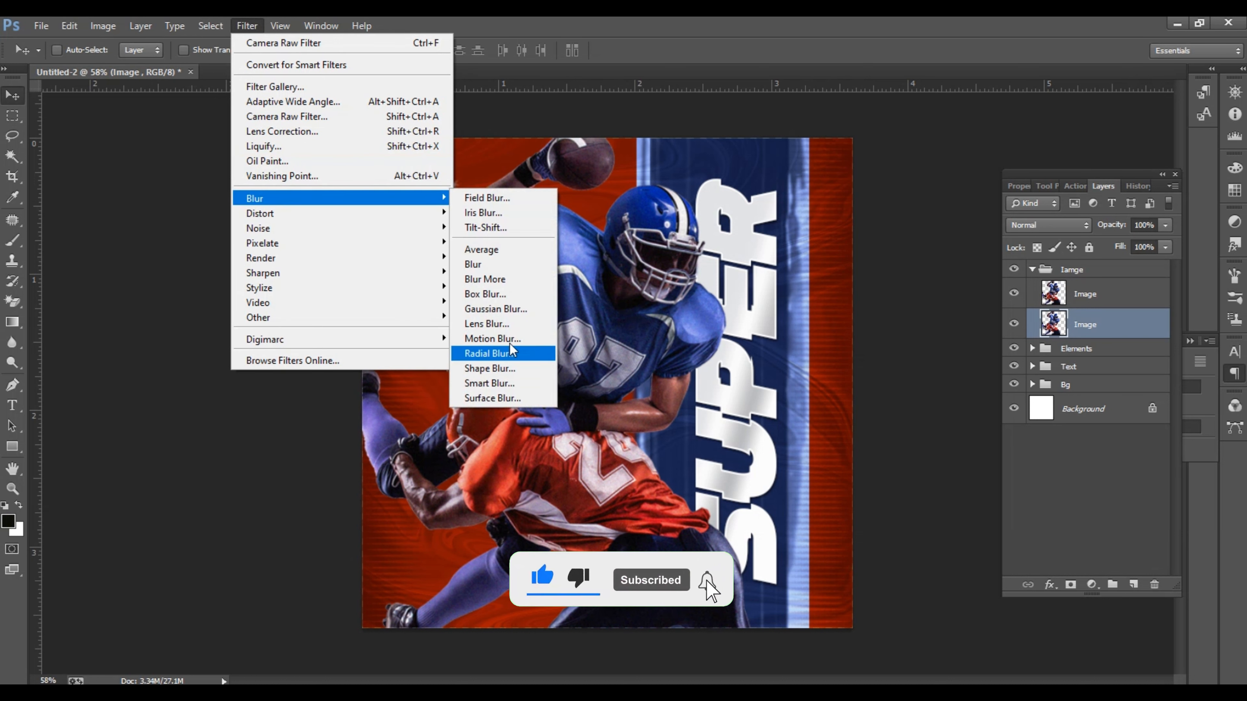
click(493, 338)
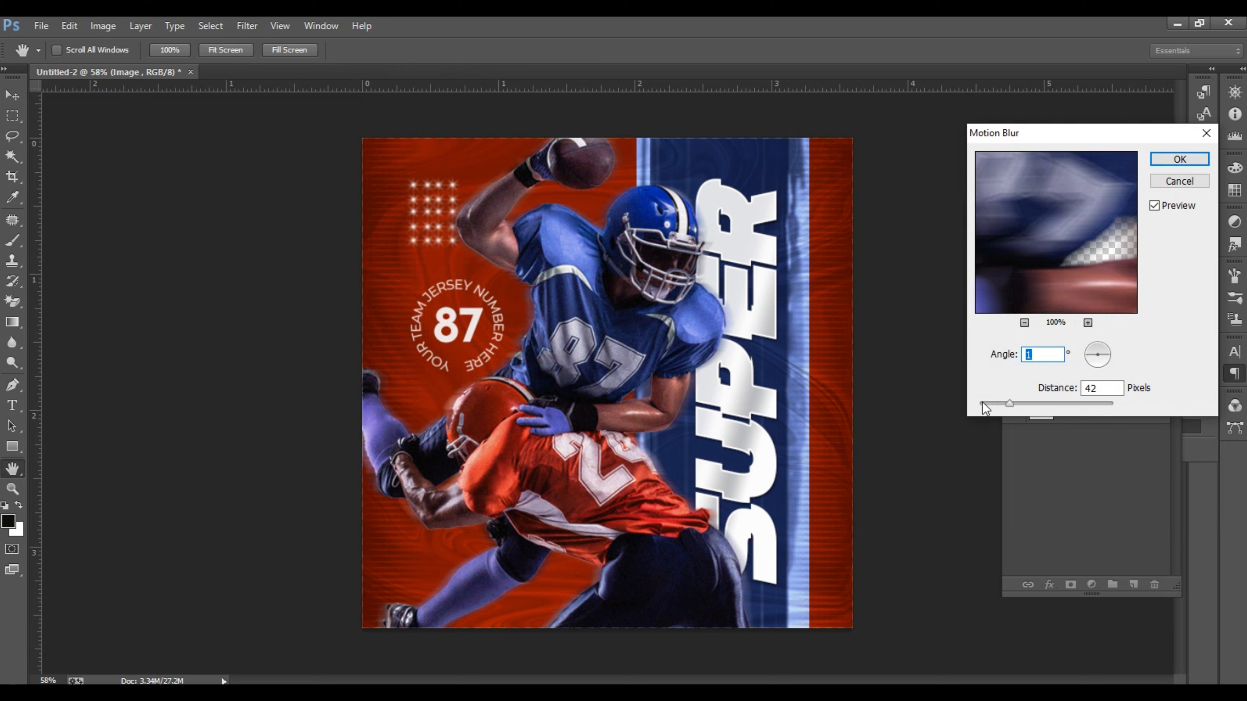
drag(1006, 405, 992, 406)
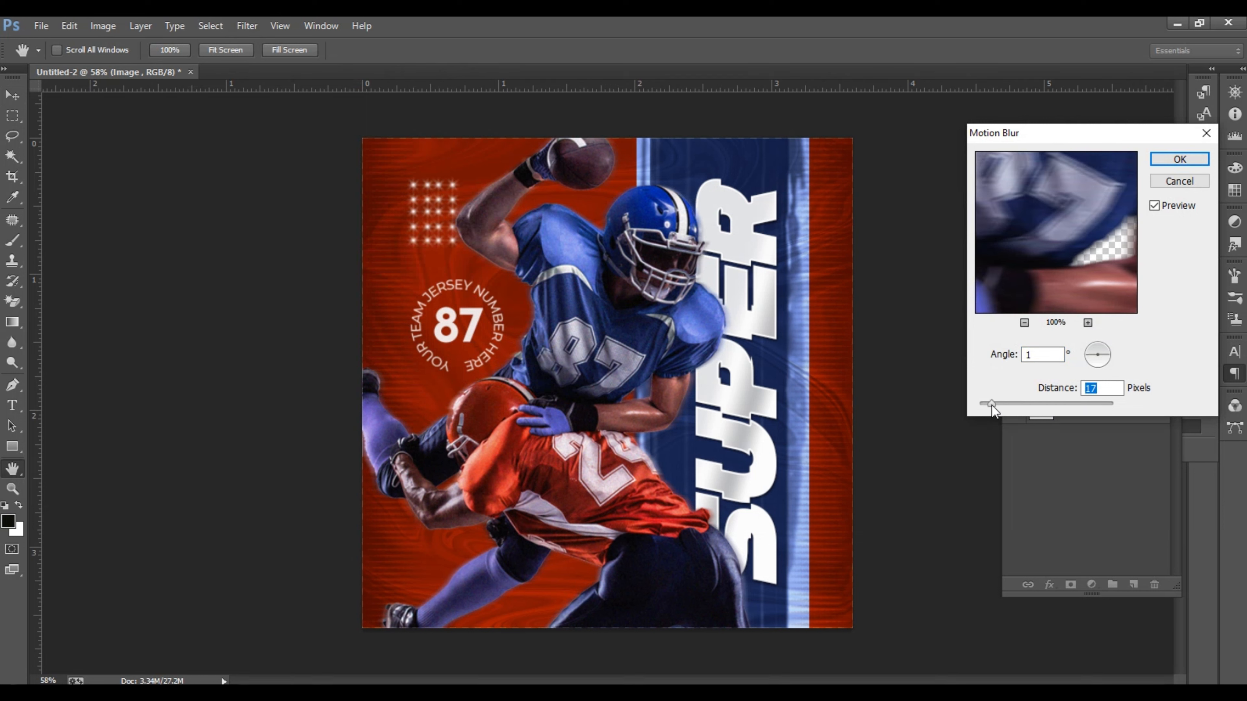
key(alt)
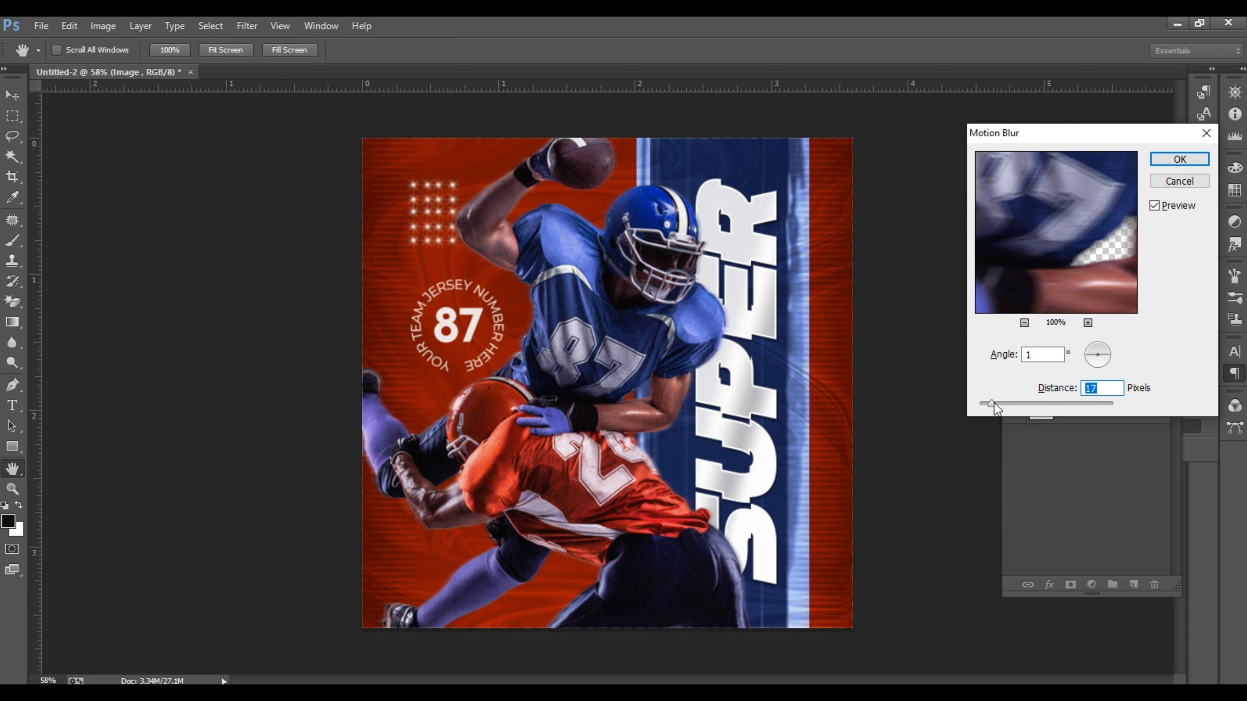
drag(994, 402, 998, 402)
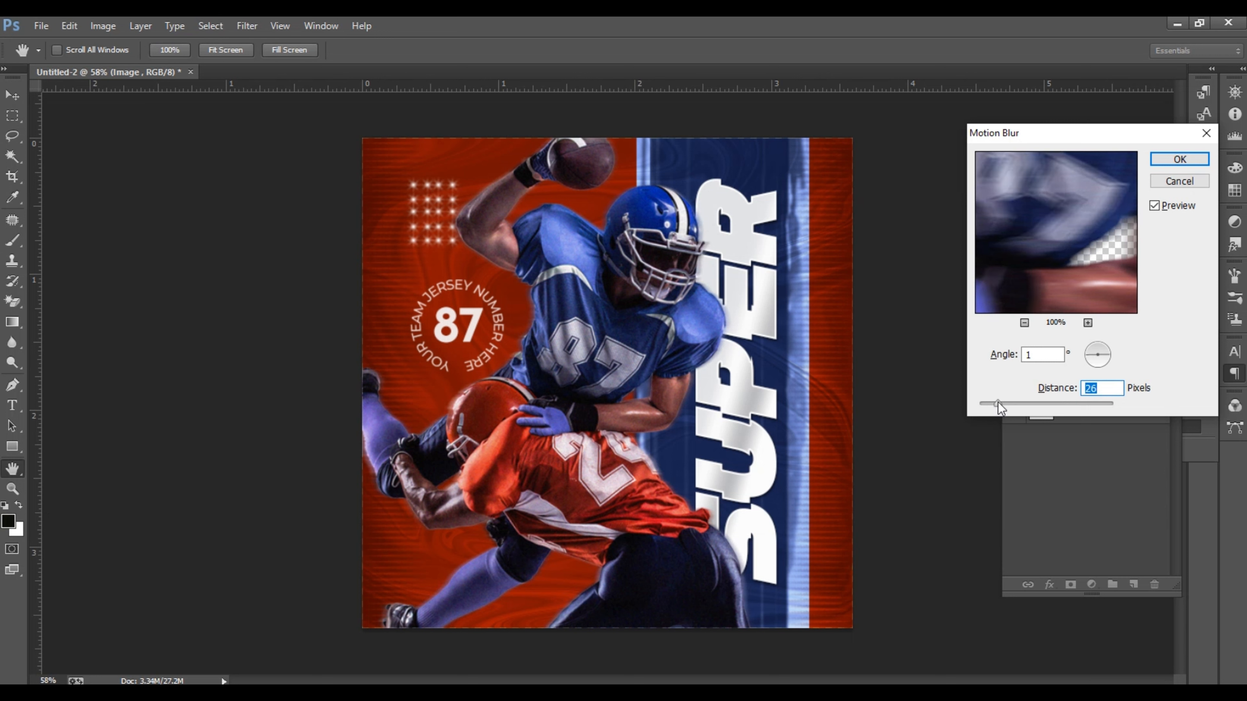
click(1161, 158)
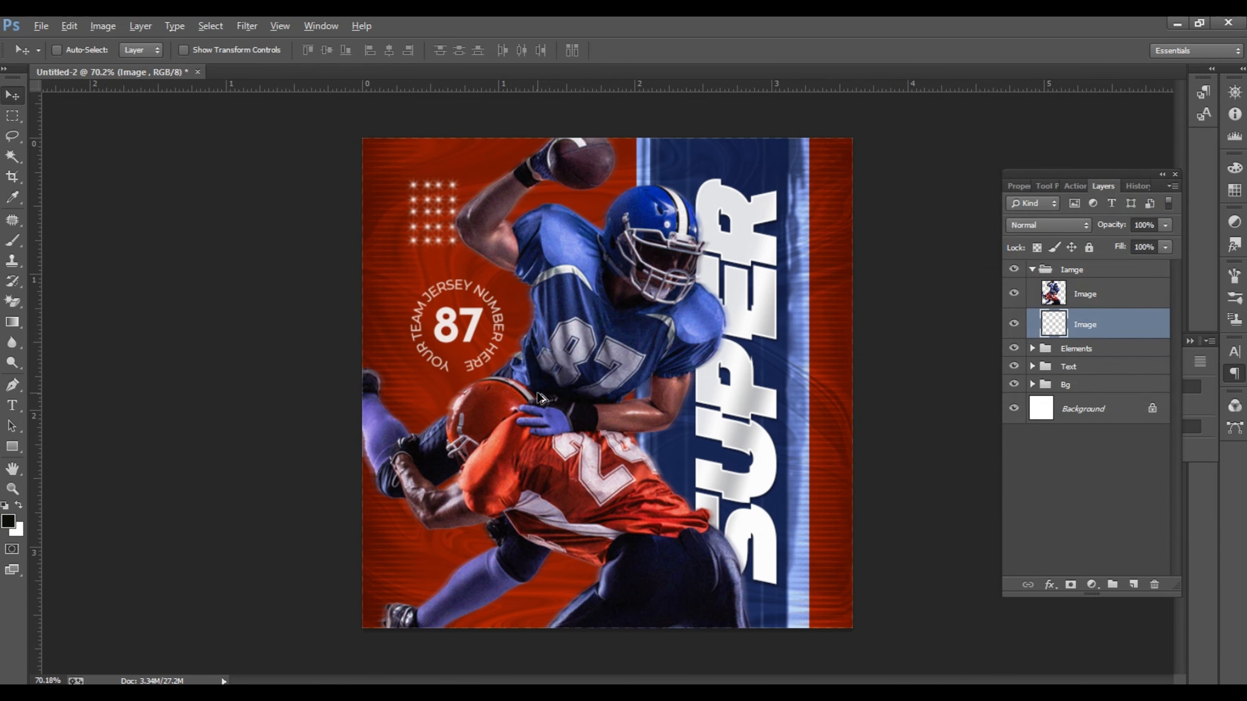
- Merge the two Image layers into one and collapse the Iamge group
scroll(455, 389, up, 6)
scroll(555, 383, up, 2)
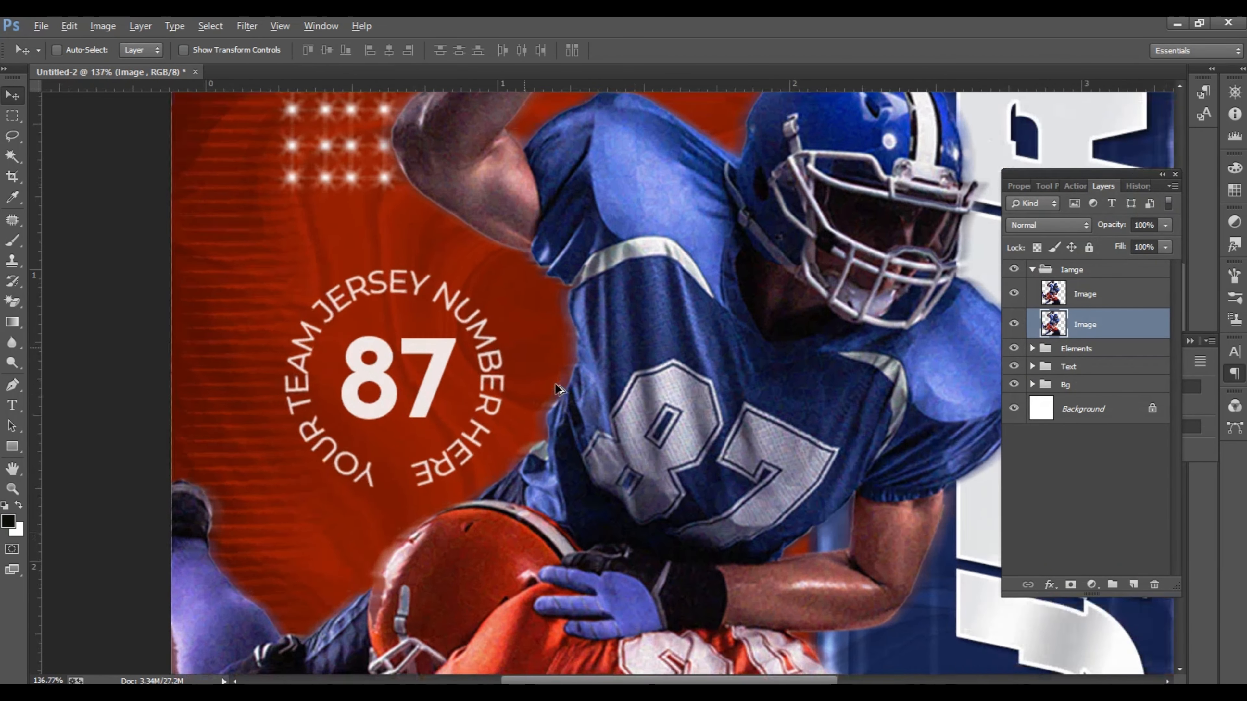
scroll(555, 383, up, 5)
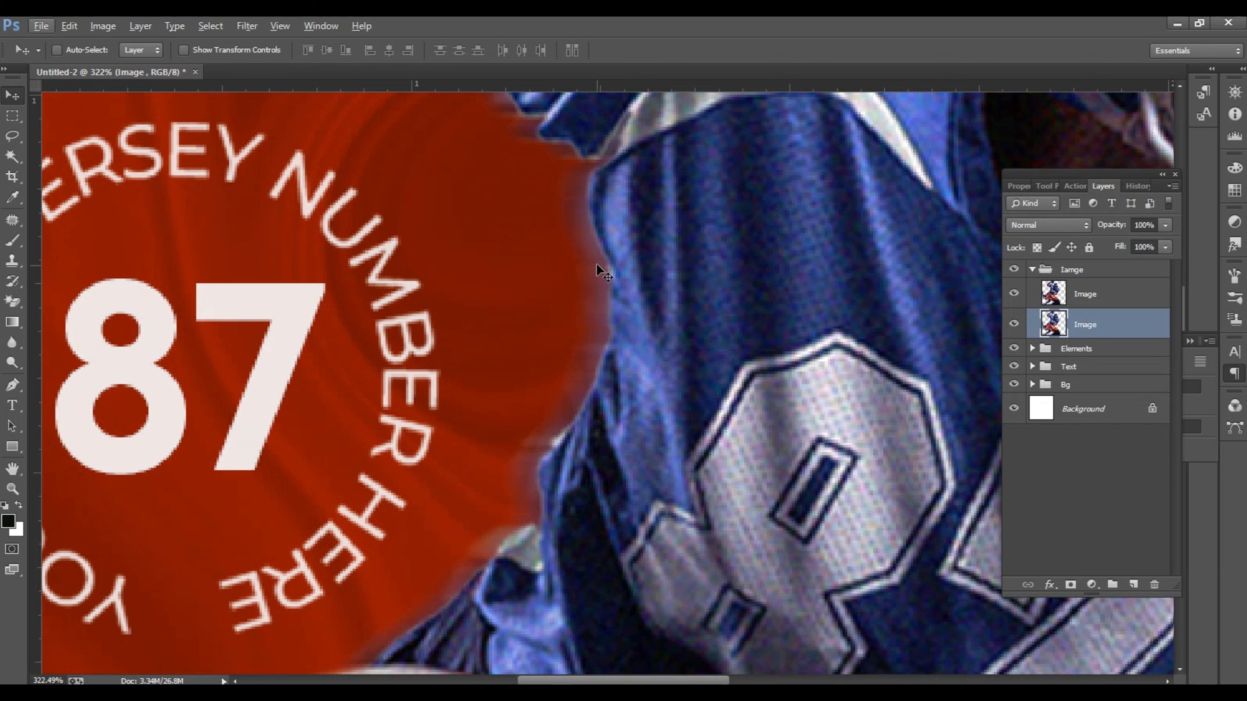
scroll(556, 402, down, 10)
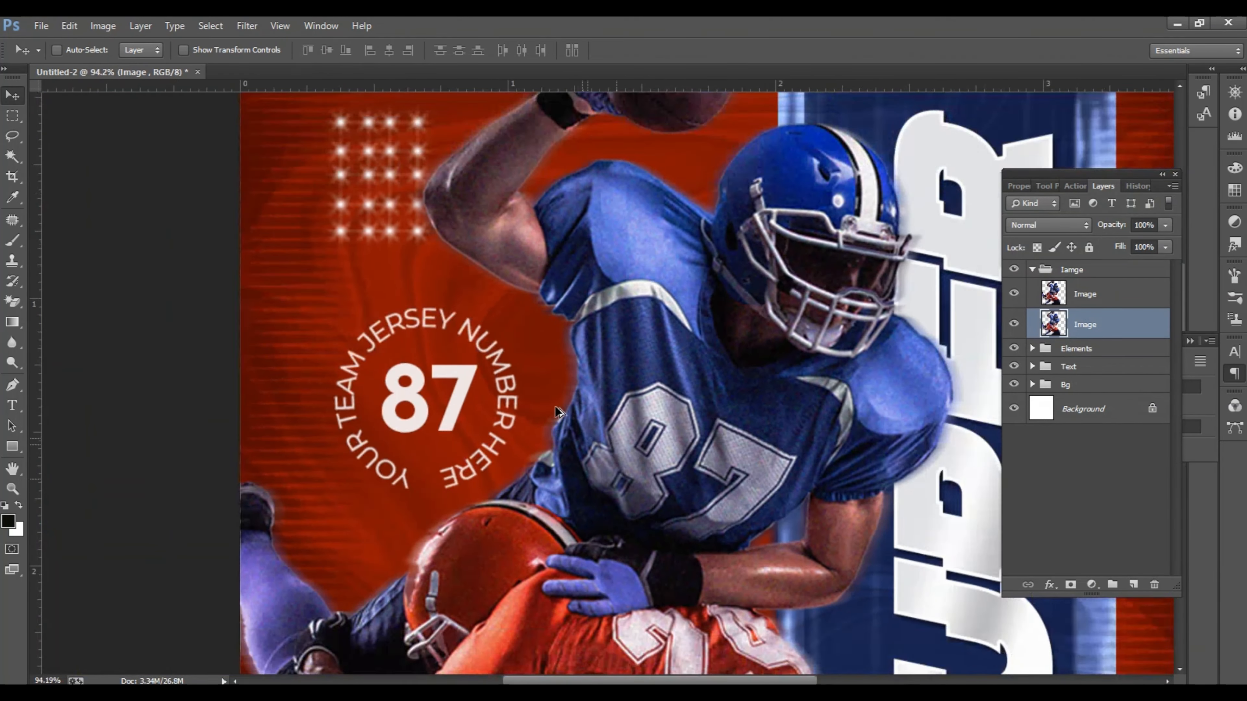
scroll(557, 413, down, 2)
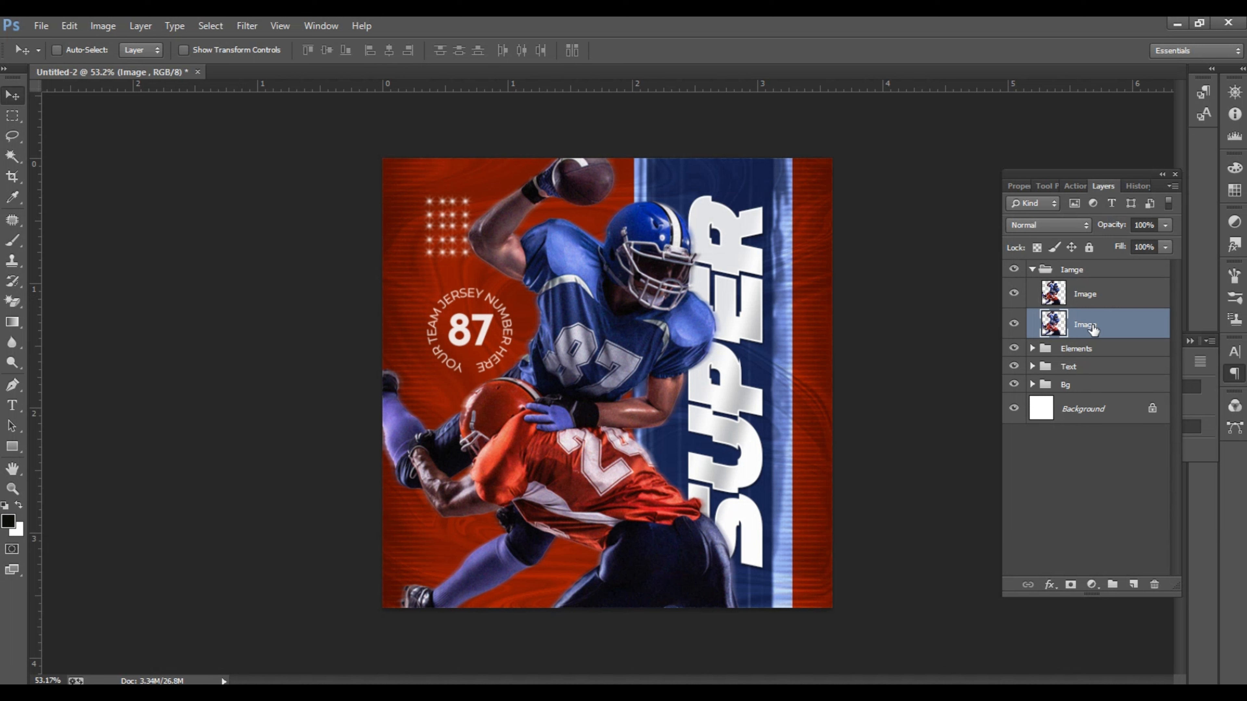
shift+click(1090, 300)
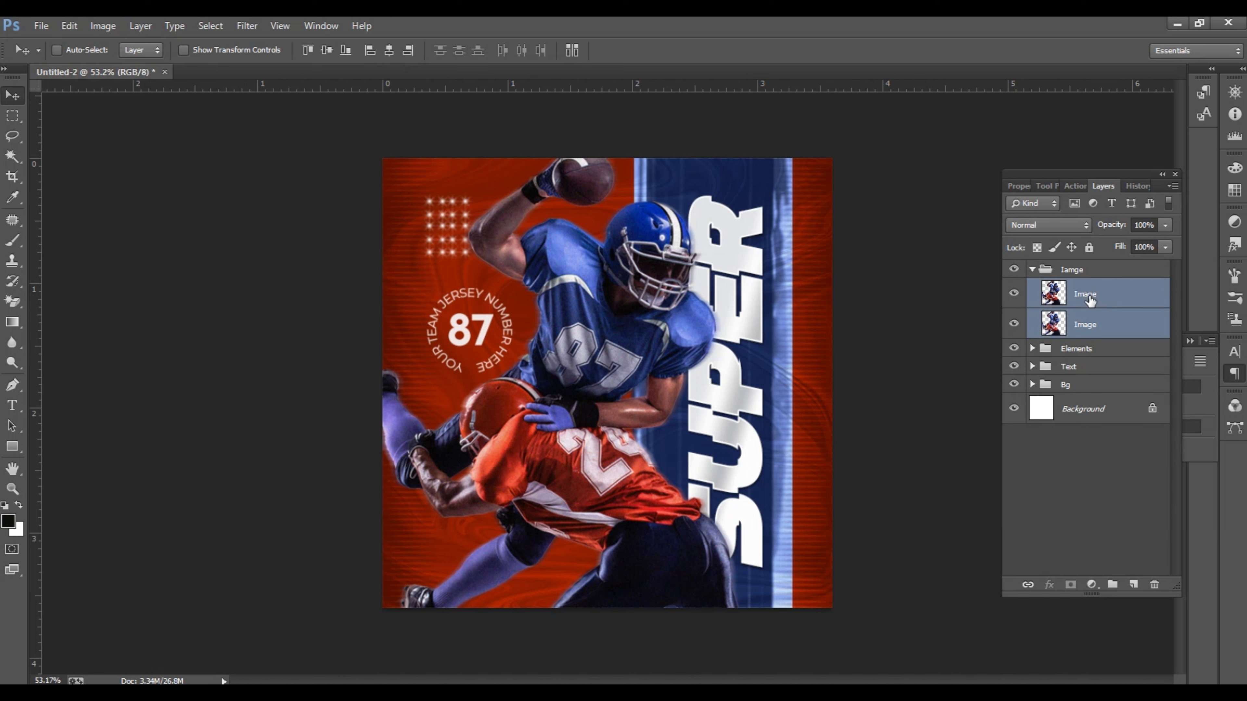
key(ctrl+e)
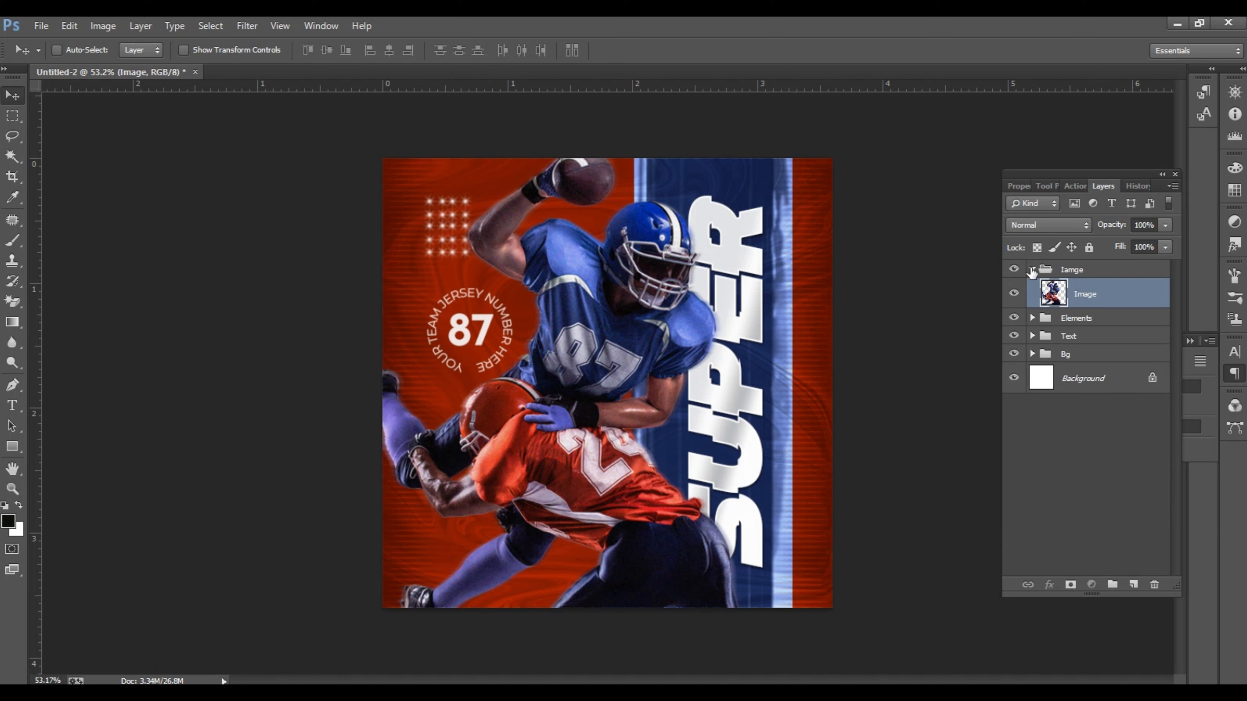
click(1032, 269)
- Colour-label the Iamge group green and the Text group yellow
right_click(1092, 272)
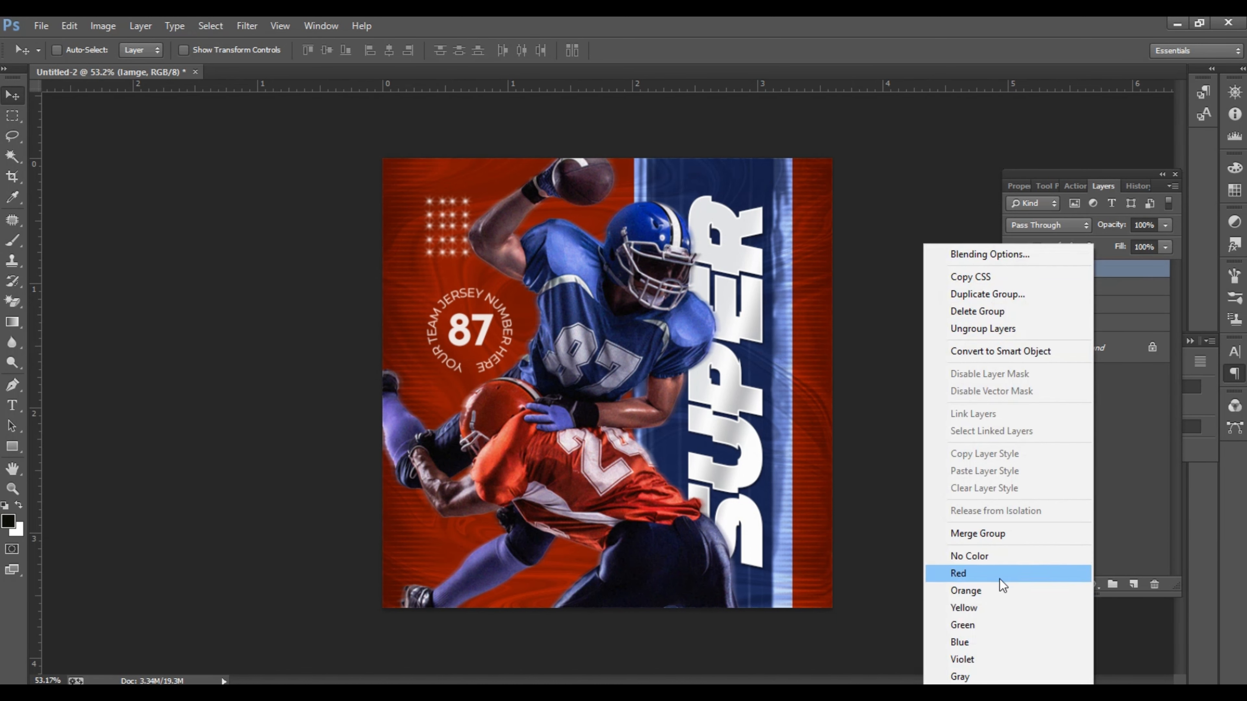
click(963, 626)
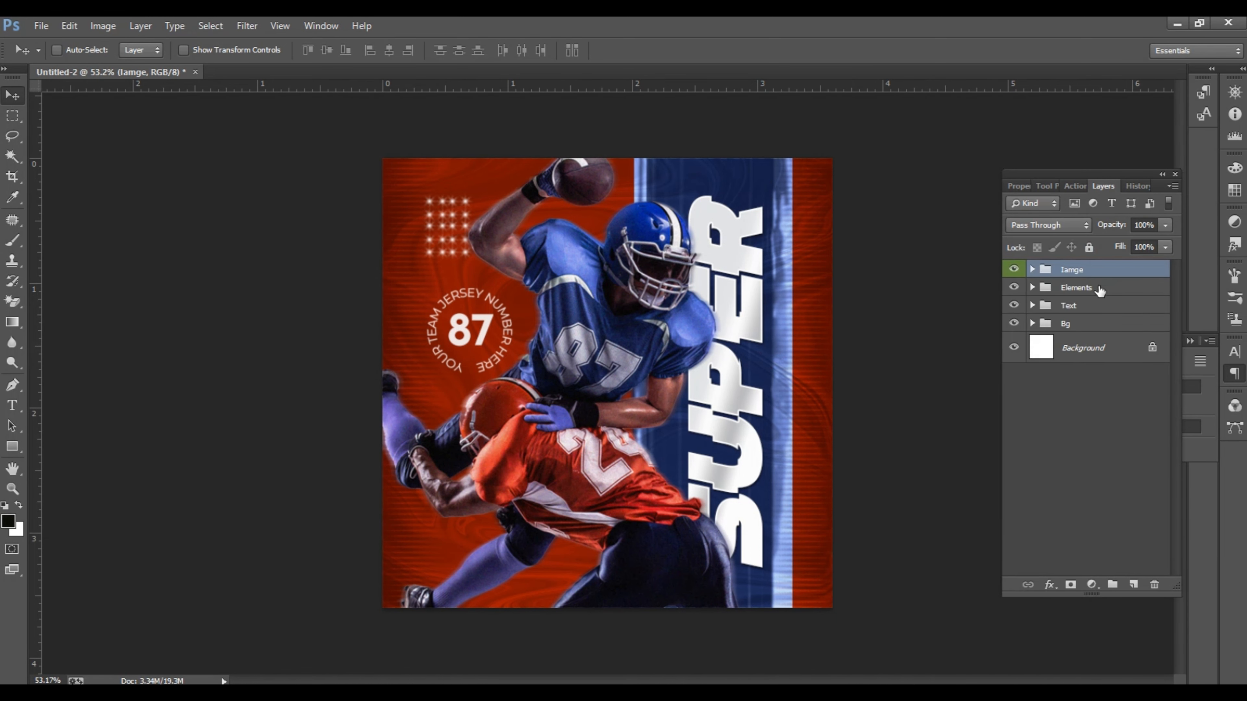
right_click(1069, 307)
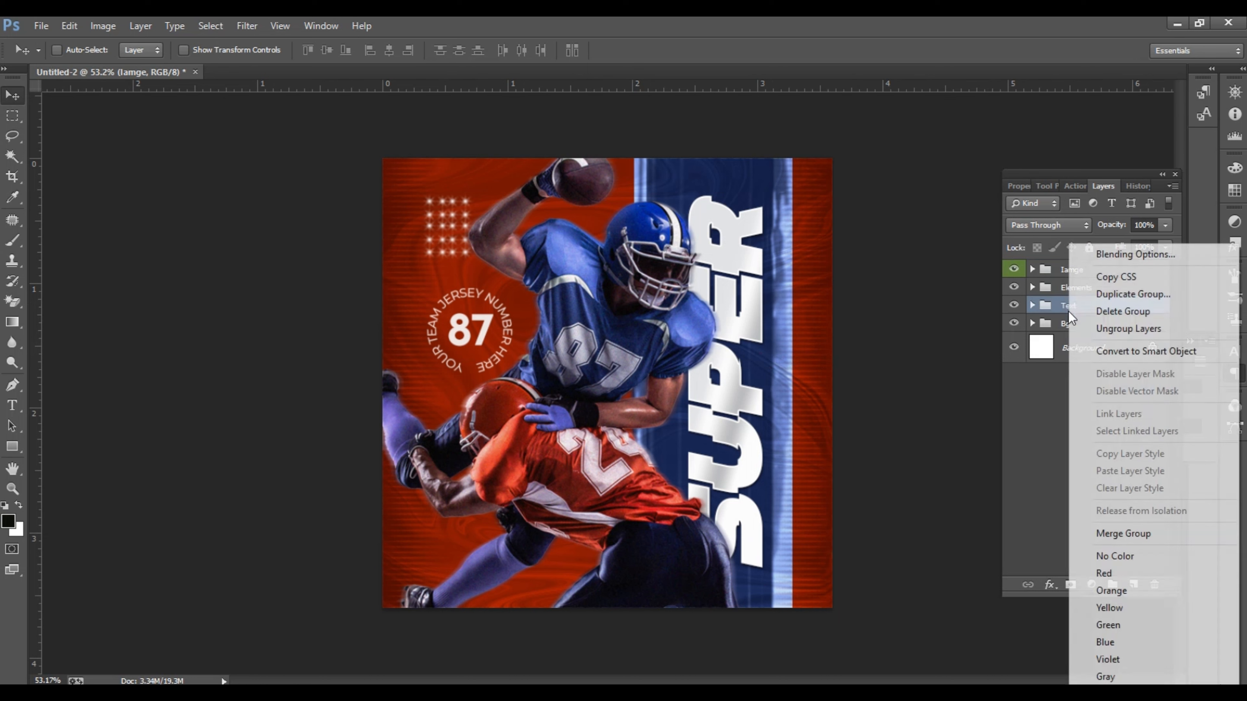
click(1113, 607)
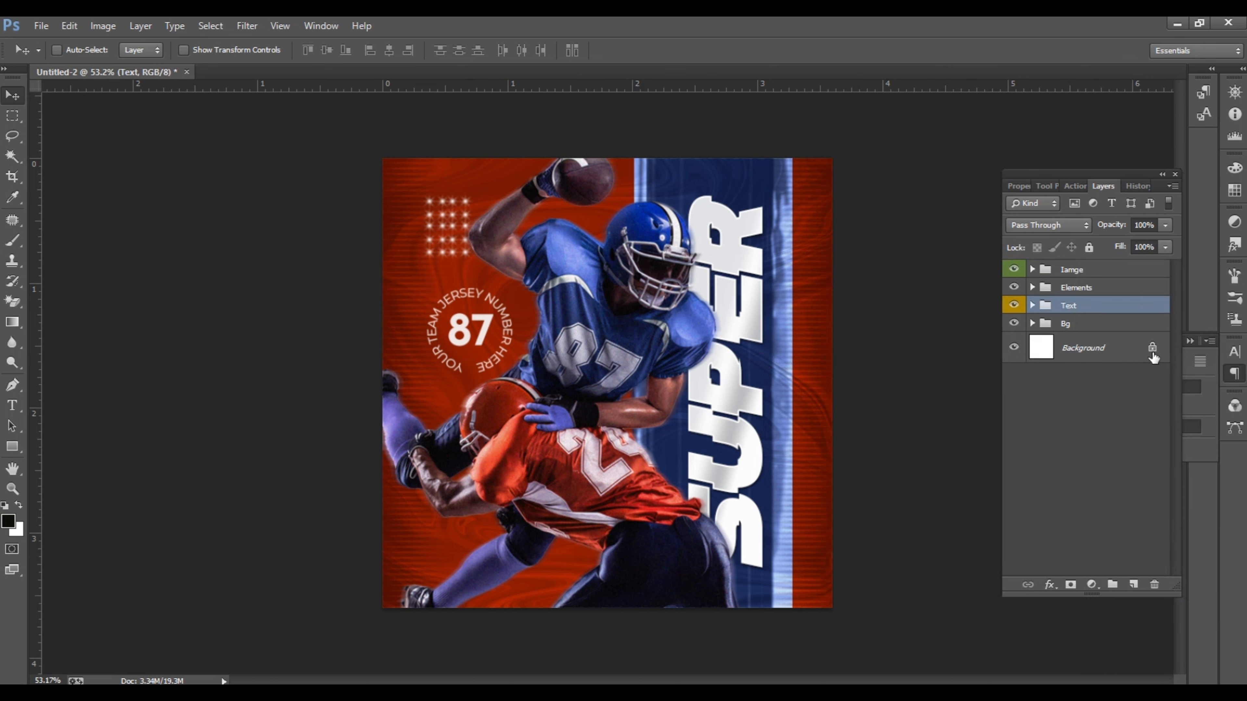
- Convert the locked white Background to a regular layer, move it to the bottom of the Bg group and collapse the group
click(1032, 324)
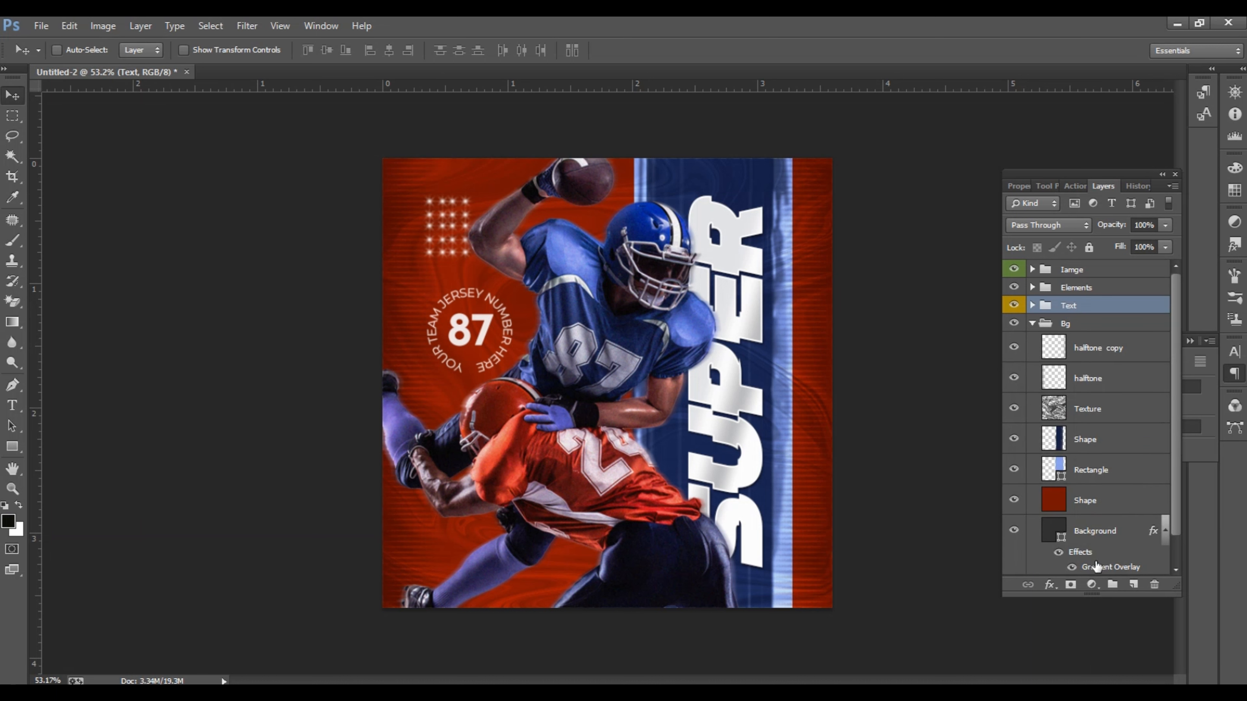
scroll(1113, 530, down, 1)
double_click(1154, 562)
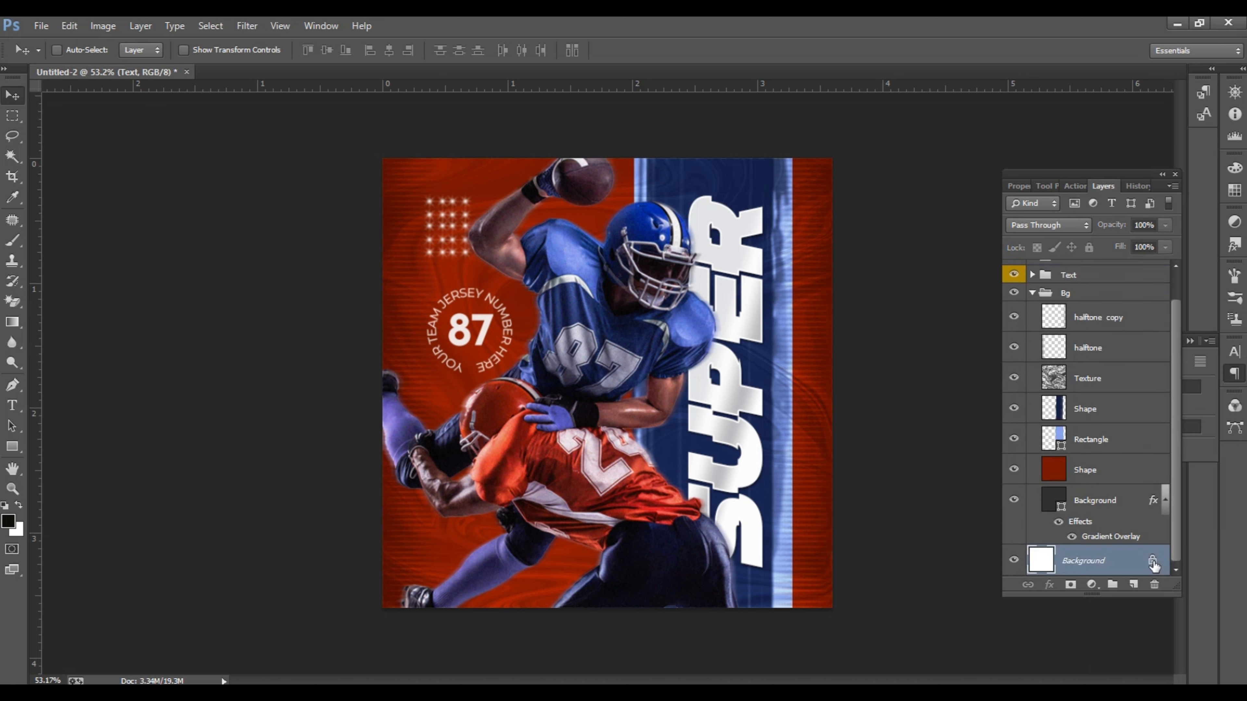
key(Escape)
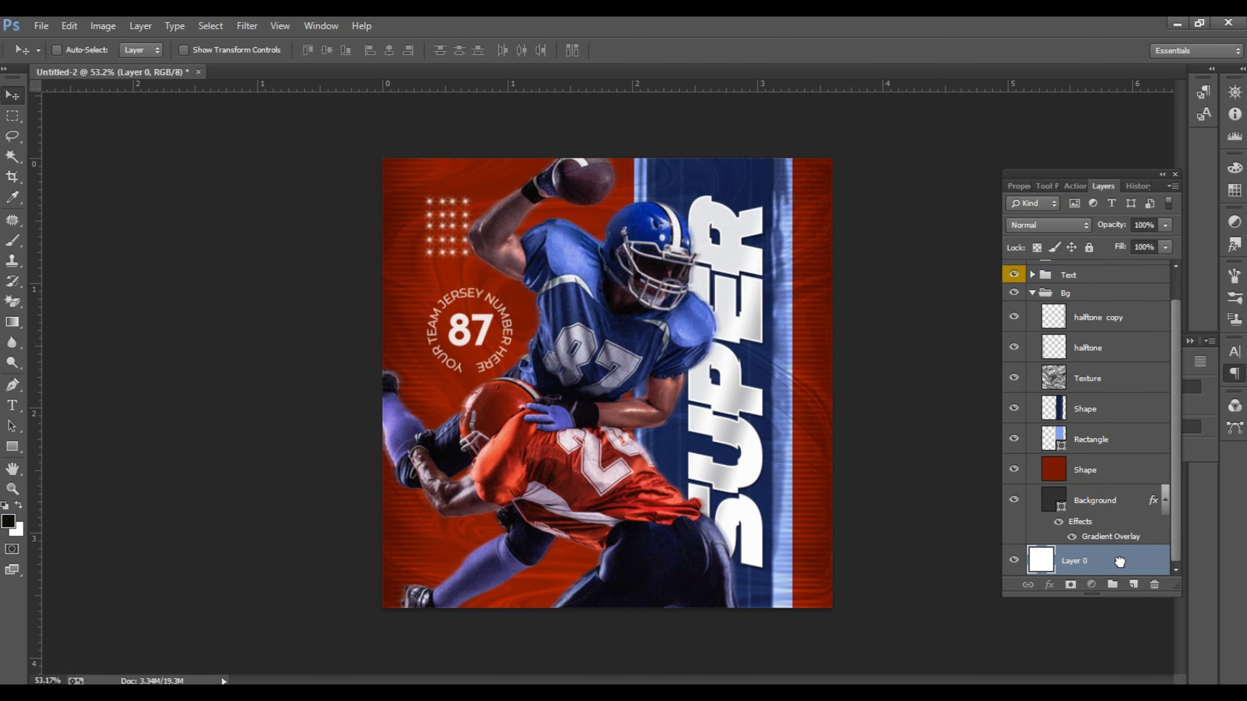
drag(1121, 562, 1113, 523)
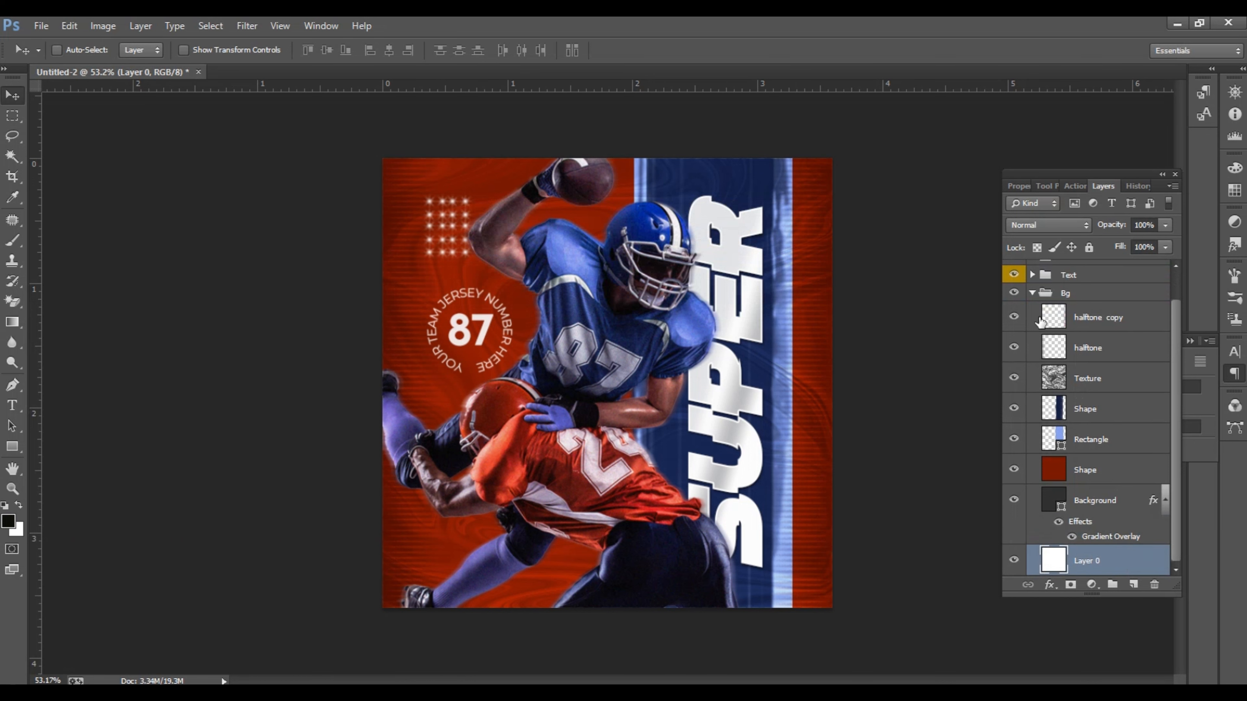
click(1032, 294)
scroll(606, 392, up, 4)
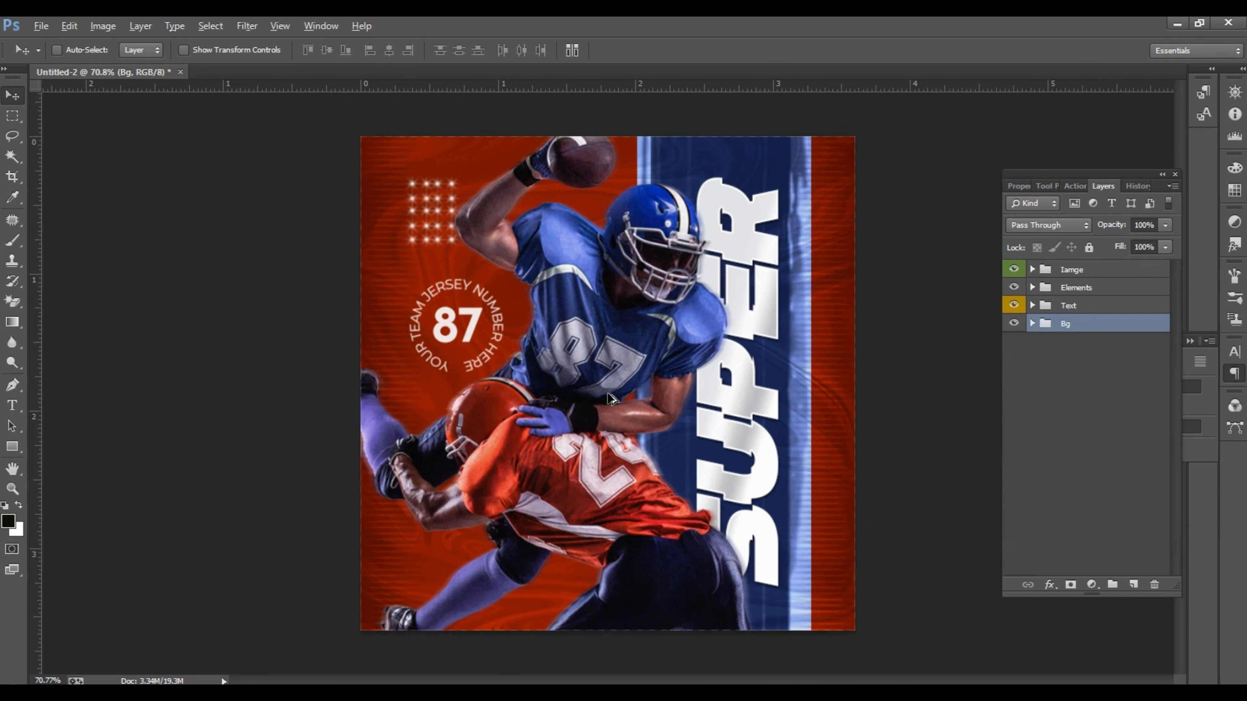
scroll(607, 392, up, 2)
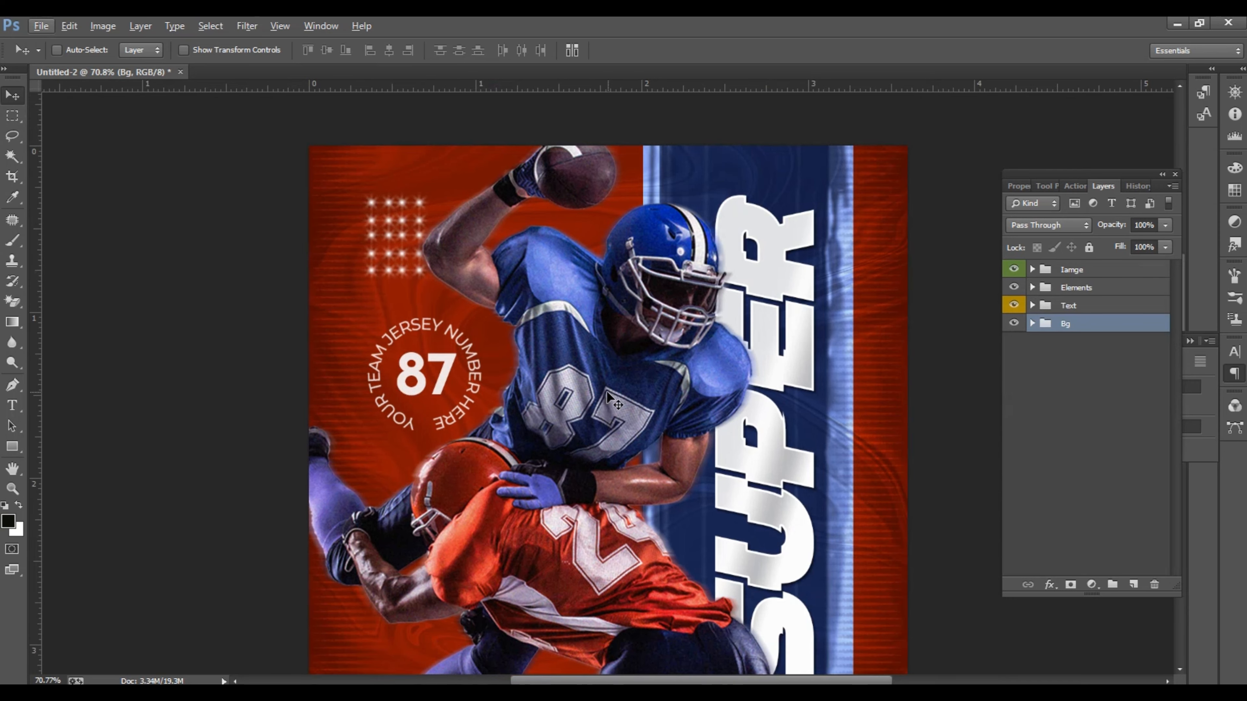
scroll(605, 392, down, 5)
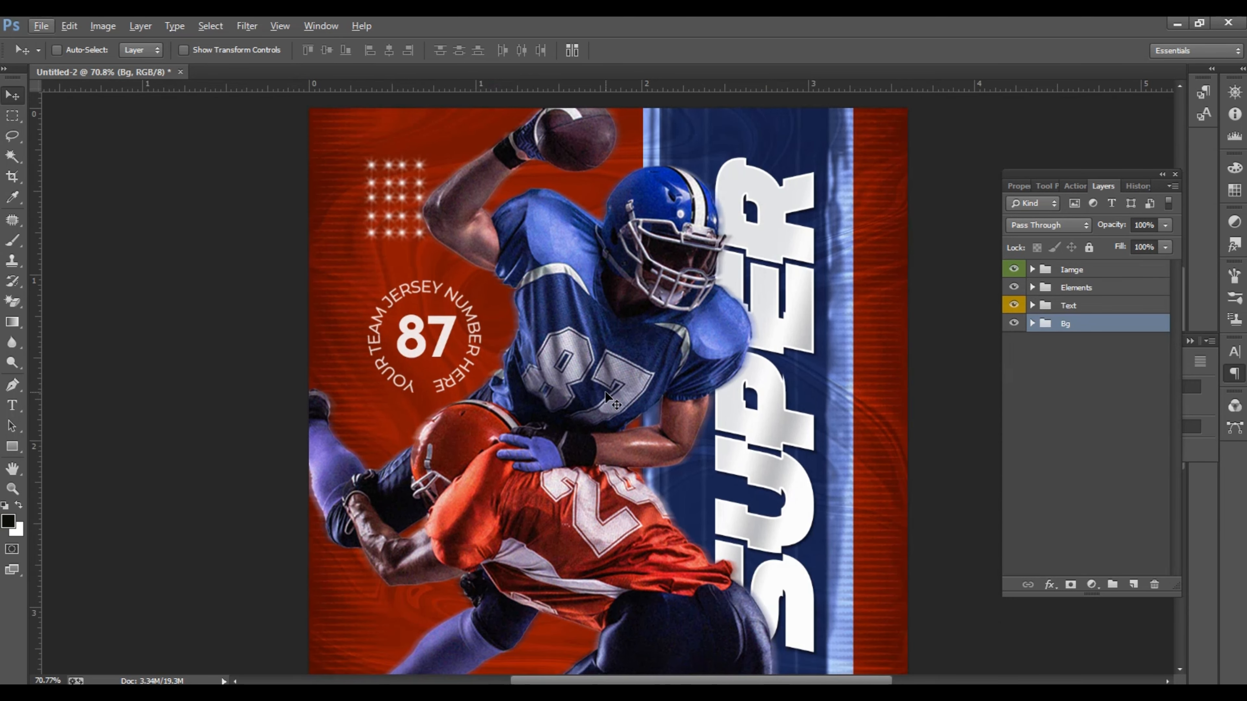